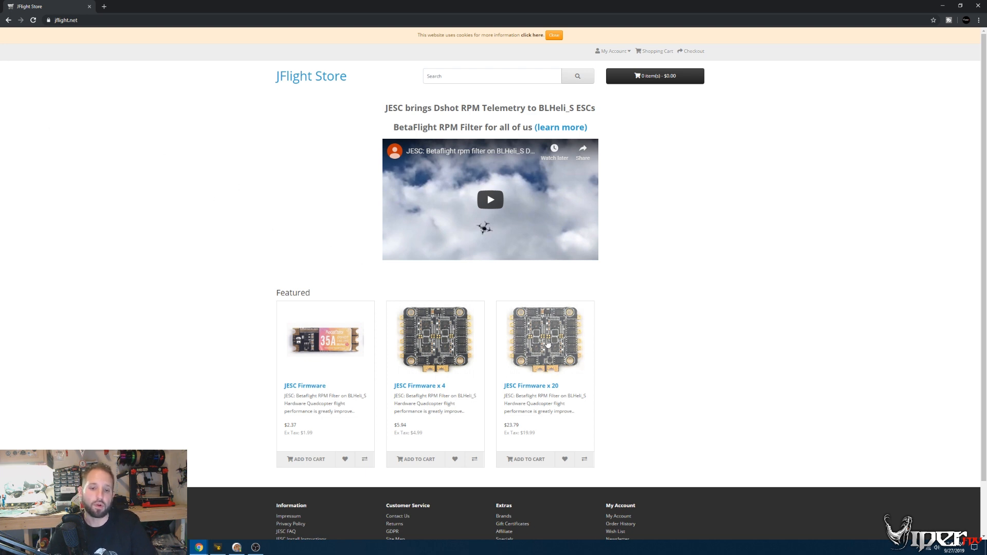
- Return to the BLHeli_32 ARM page on GitHub and briefly view the BLHeliSuite32 ESC setup window
left_click(8, 21)
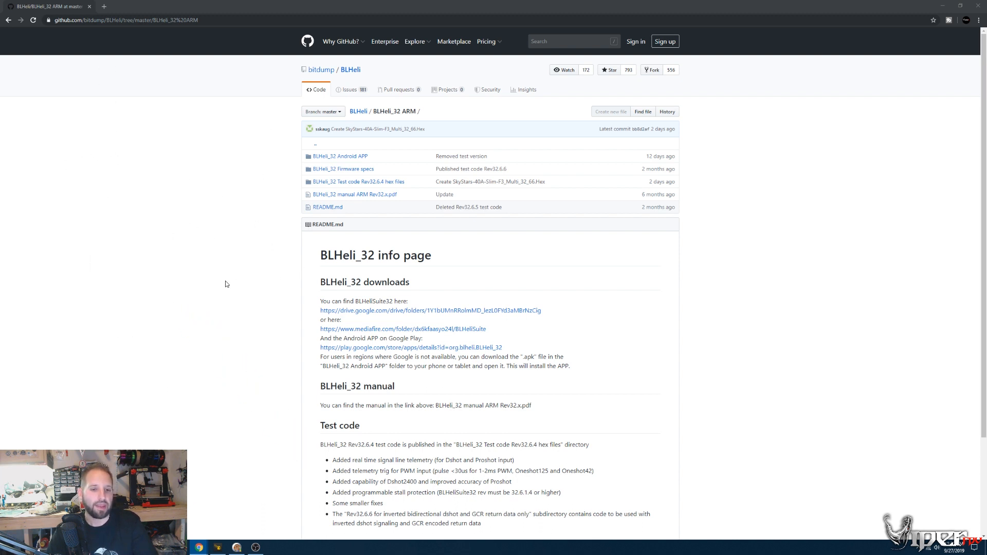
left_click(235, 546)
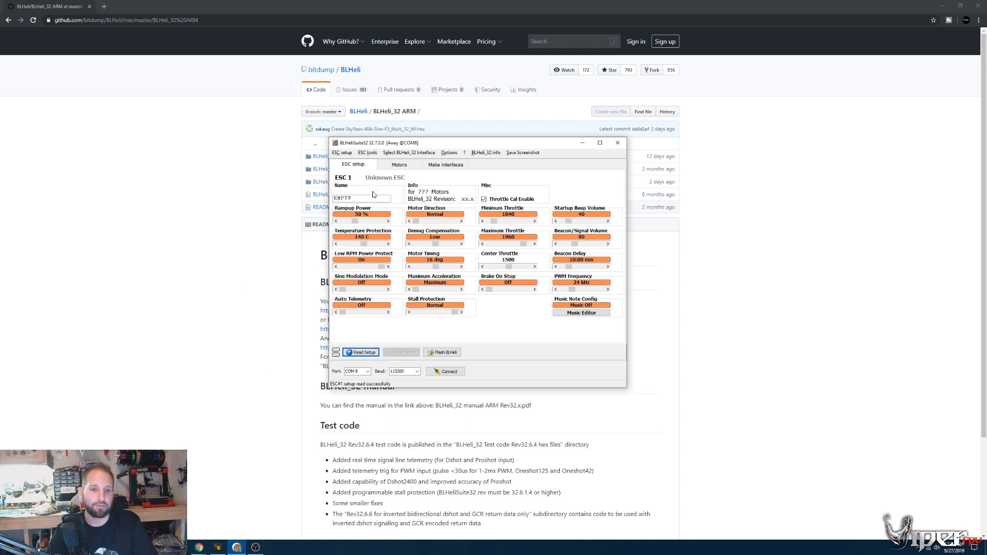
left_click(168, 307)
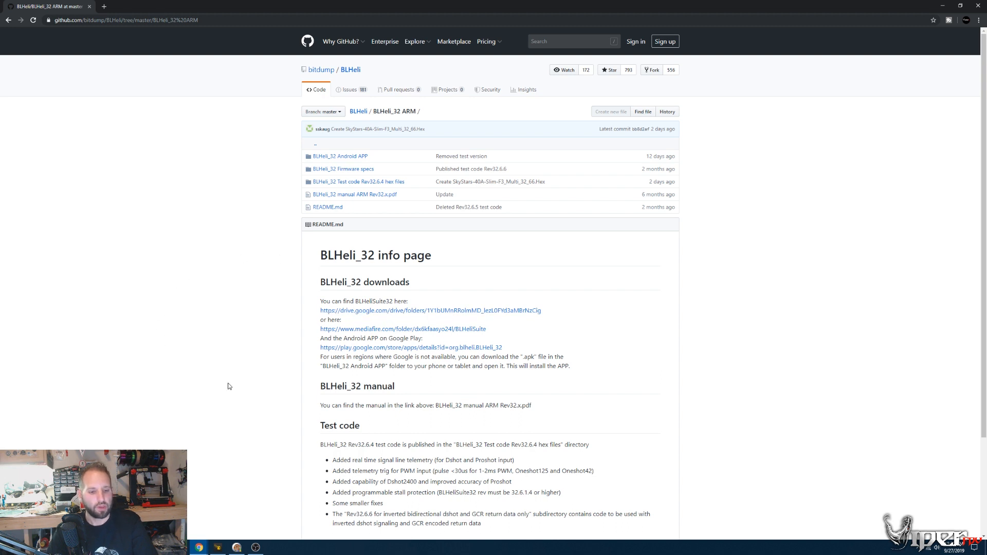
- Switch to BLHeliSuite32, connect on COM 8 and read the setup of all ESCs
left_click(245, 549)
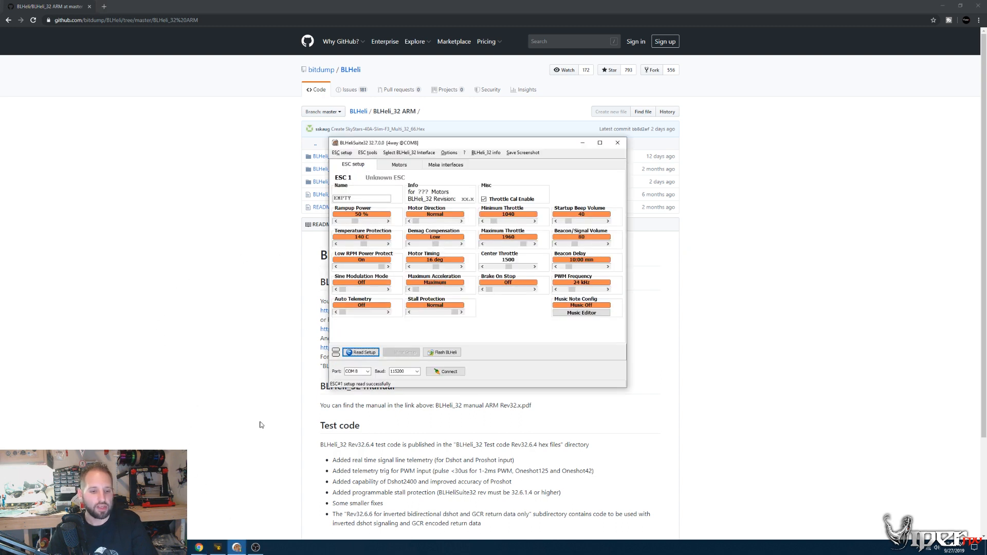
left_click_drag(454, 144, 467, 131)
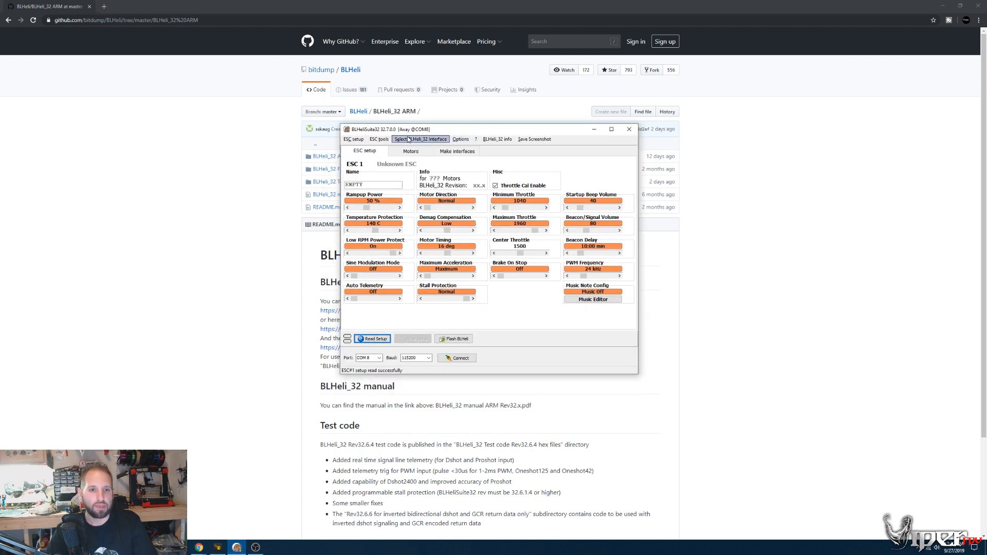
left_click(459, 358)
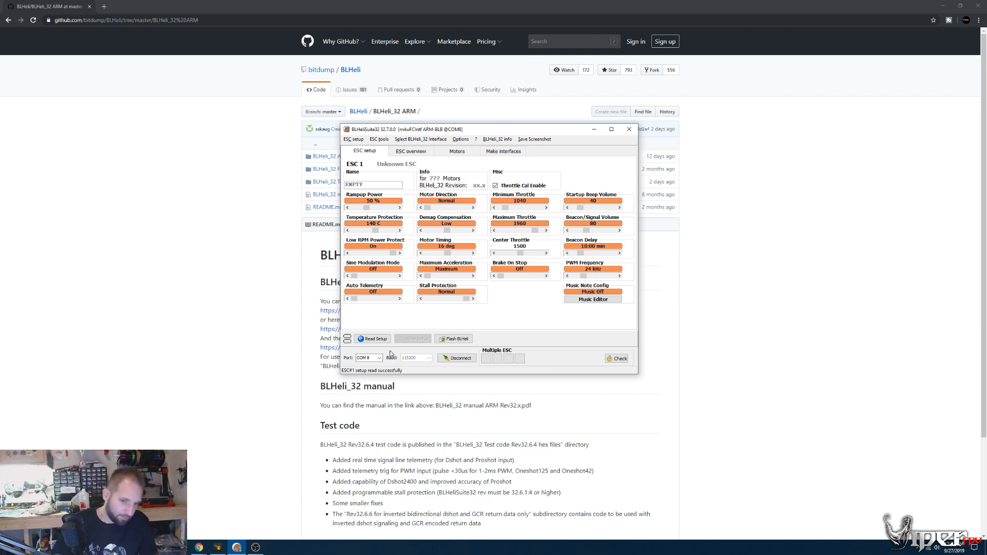
left_click(373, 340)
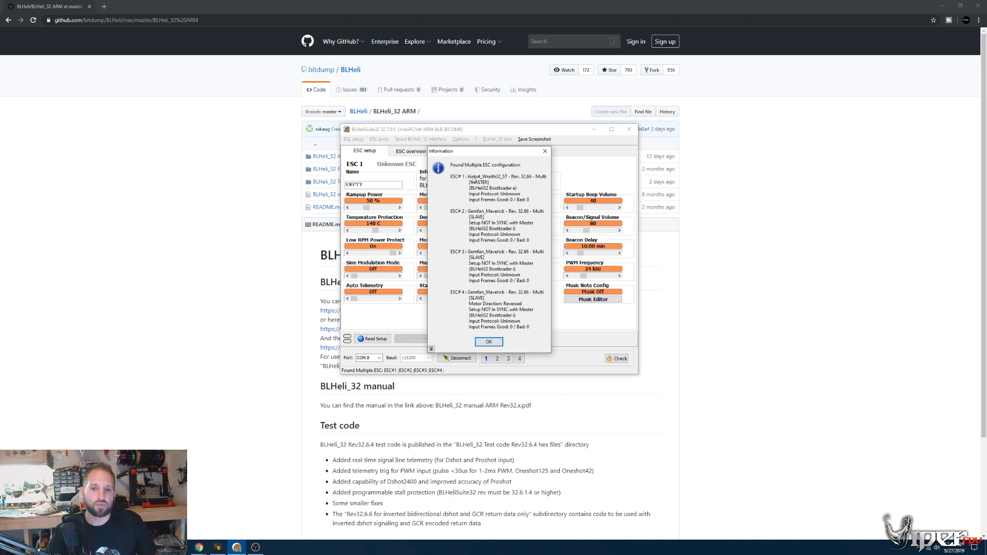
left_click(488, 342)
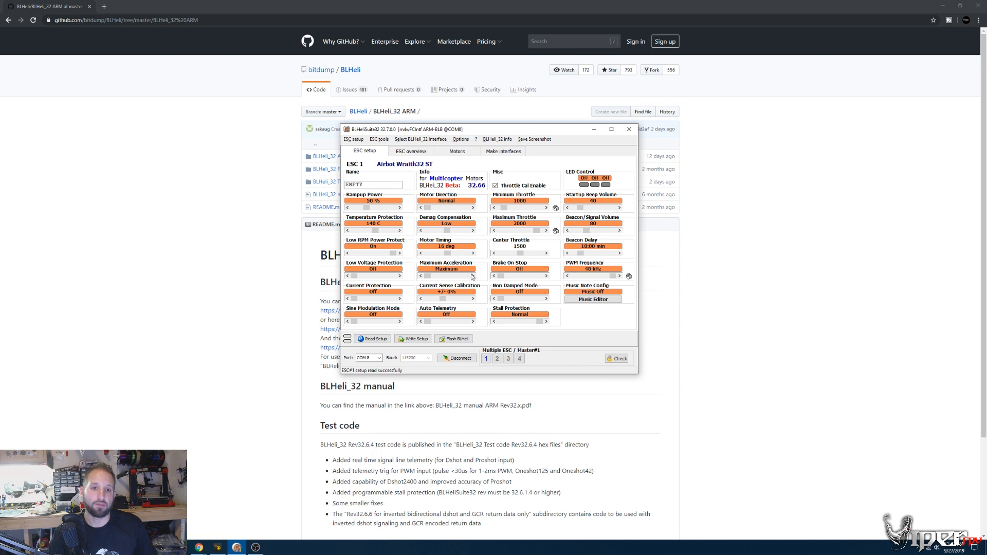
- Examine the BLHeli_32 revisions offered for flashing ESC 1, leave without flashing and disconnect the interface
left_click(452, 340)
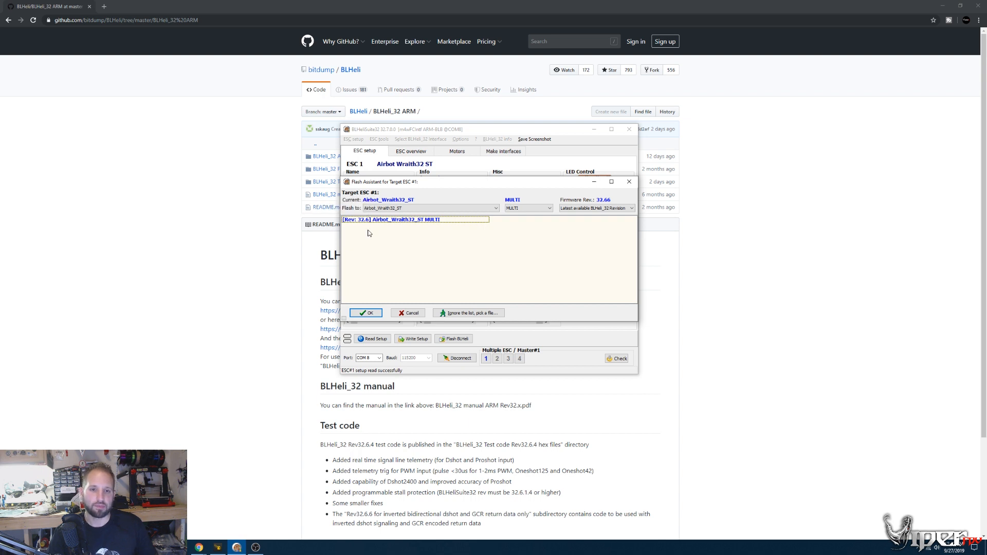
left_click(583, 208)
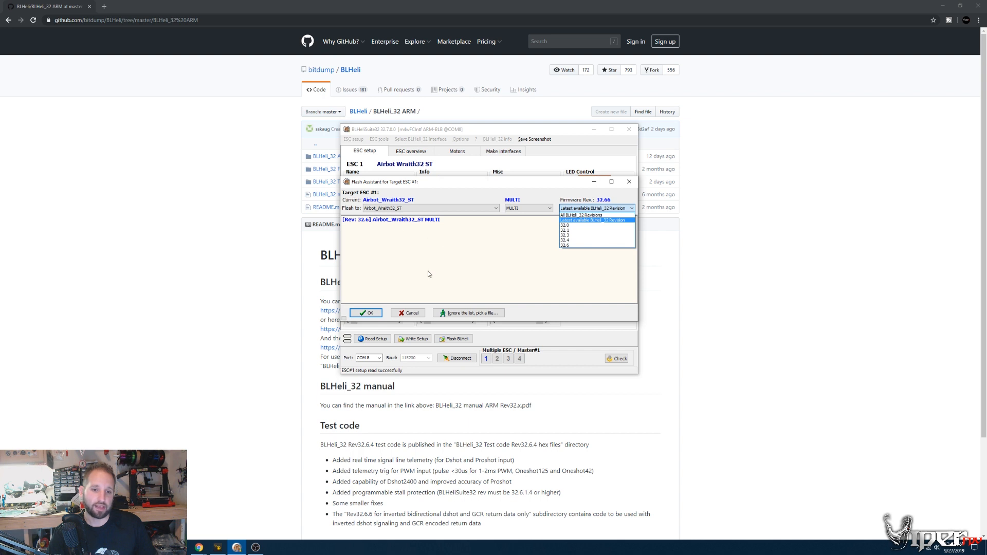
left_click(417, 315)
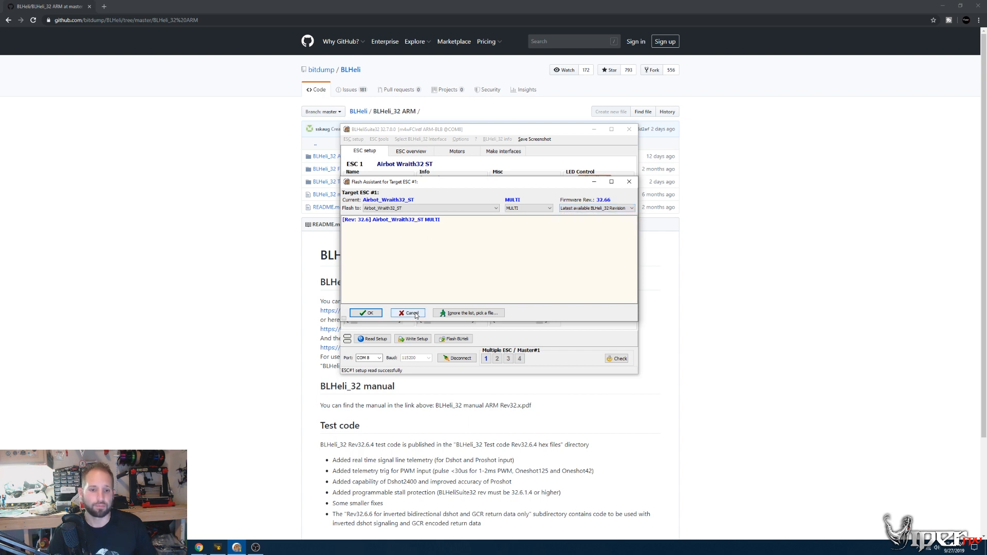
left_click(408, 313)
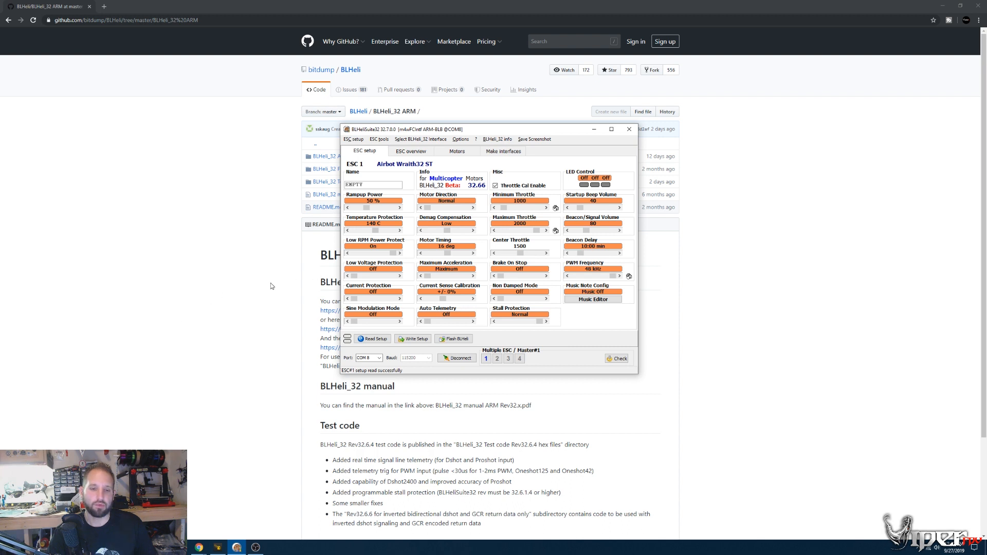
left_click(455, 358)
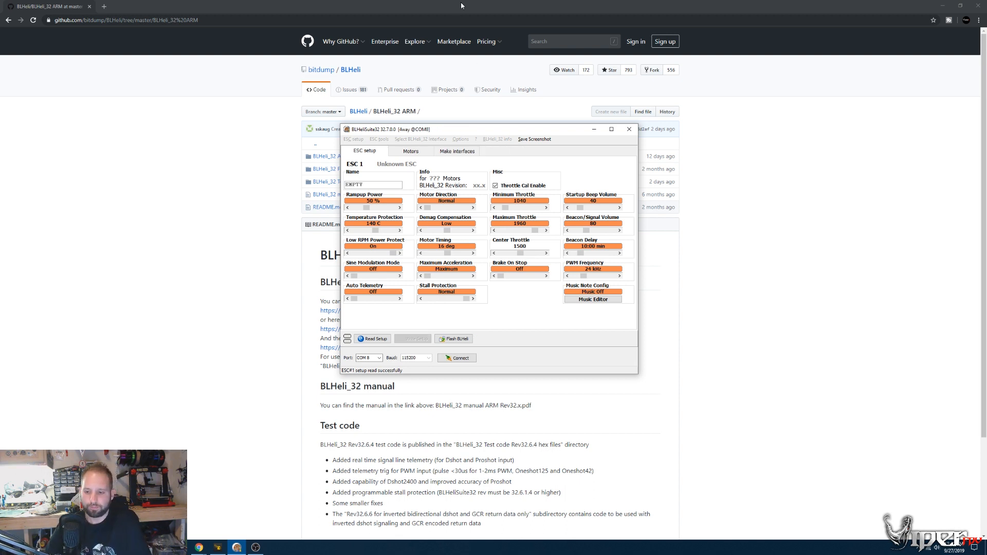
- In the browser, open the "Rev32.6.6 for inverted bidirectional dshot and GCR return data only" folder inside BLHeli_32 Test code Rev32.6.4 hex files
left_click(163, 276)
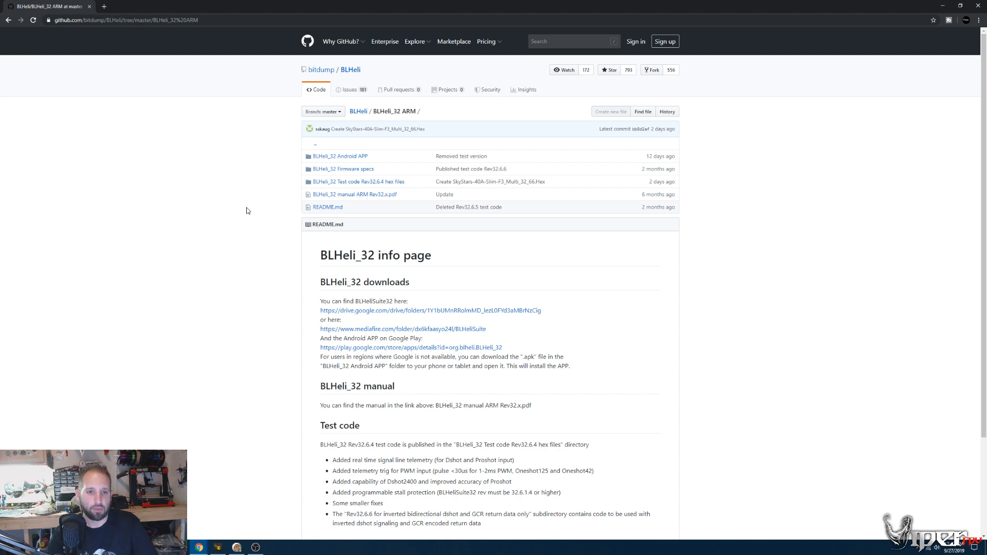
left_click(373, 186)
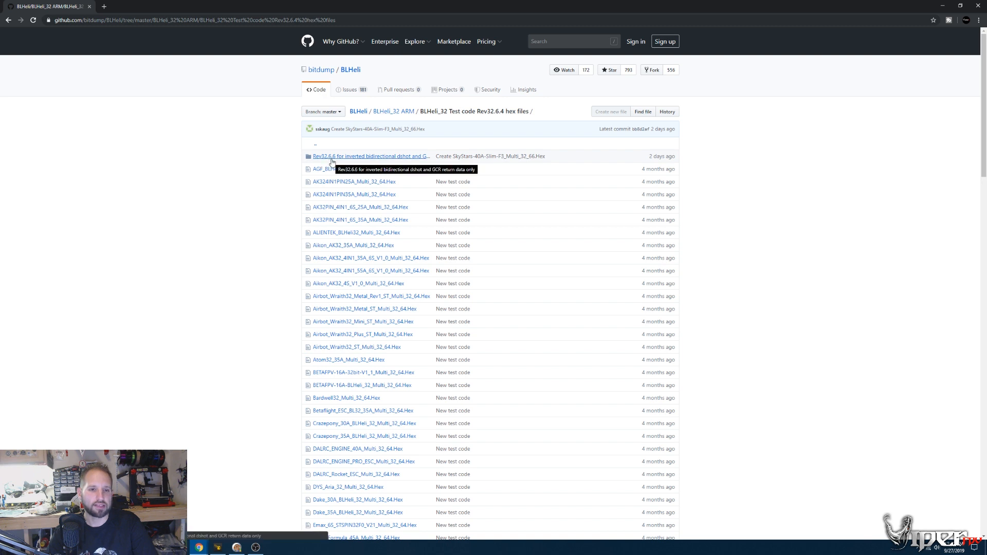
left_click(401, 157)
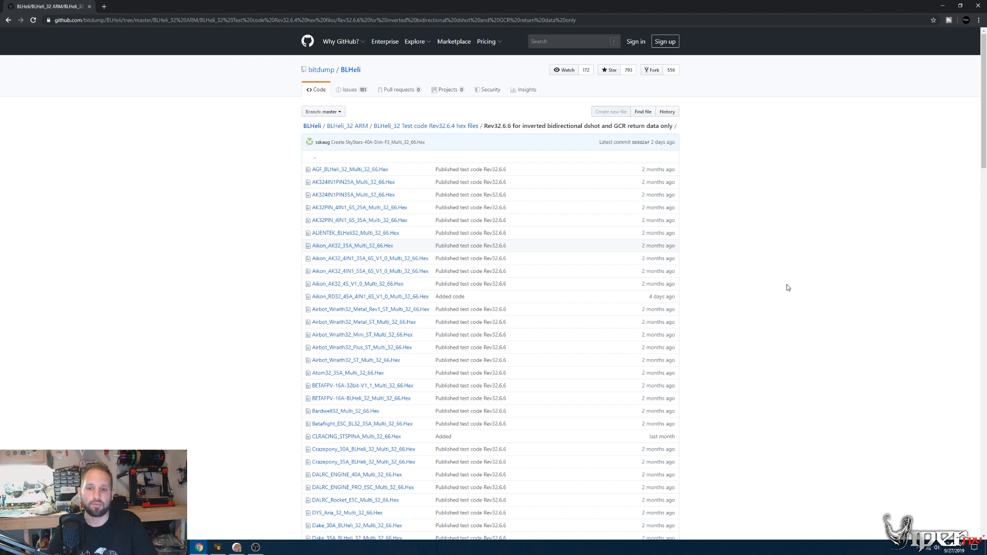
- Open the raw contents of Airbot_Wraith32_ST_Multi_32_66.Hex
scroll(788, 286, "down", 2)
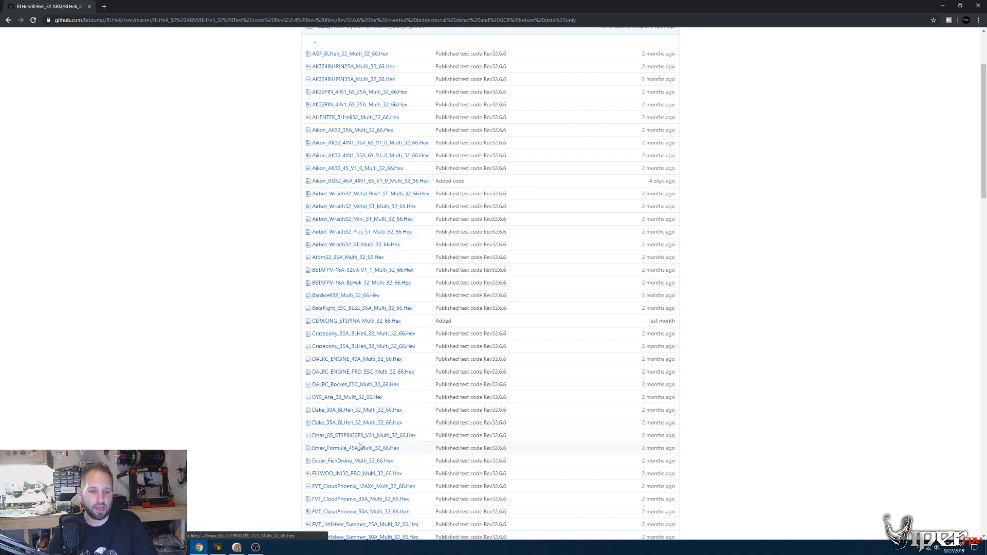
left_click(355, 247)
left_click(584, 261)
right_click(179, 213)
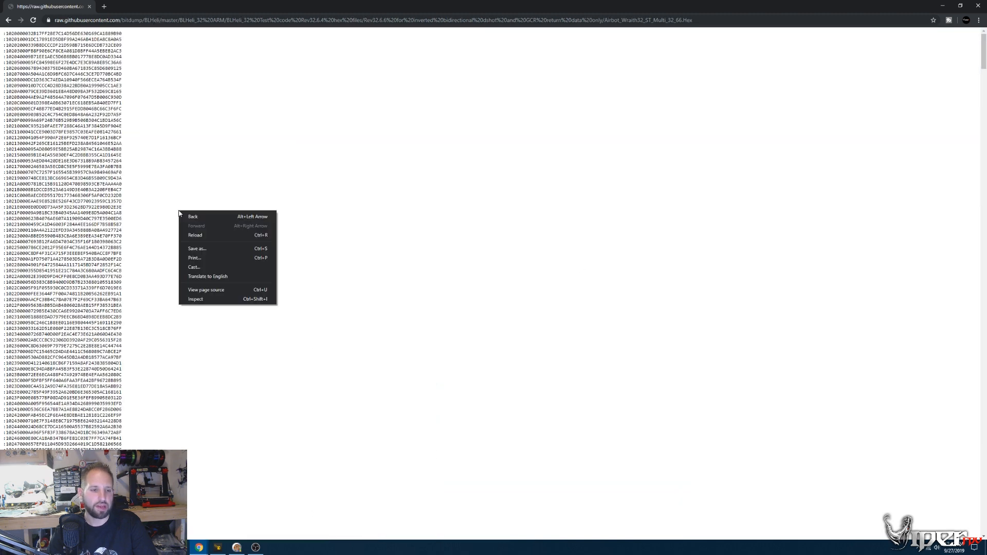
left_click(198, 249)
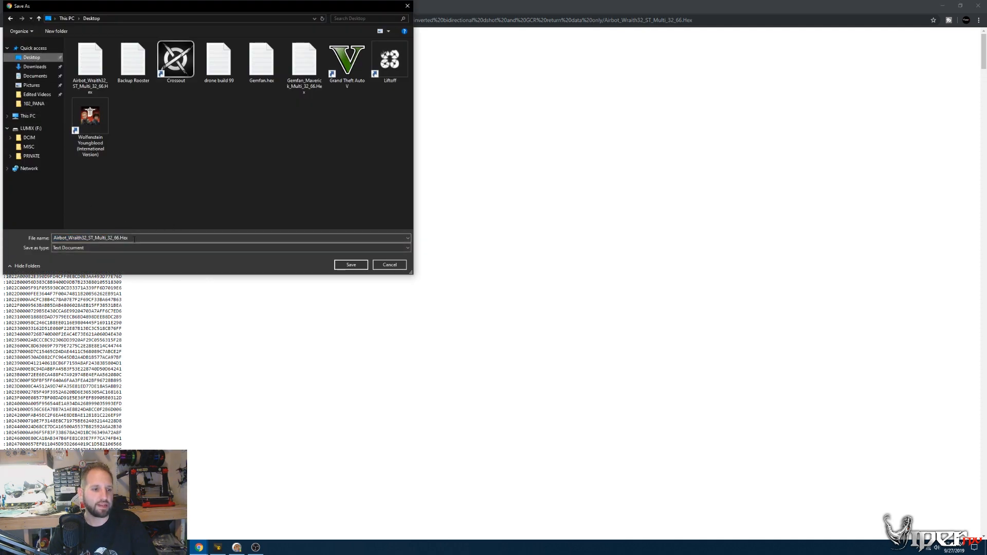
left_click(97, 248)
left_click(82, 261)
left_click(148, 238)
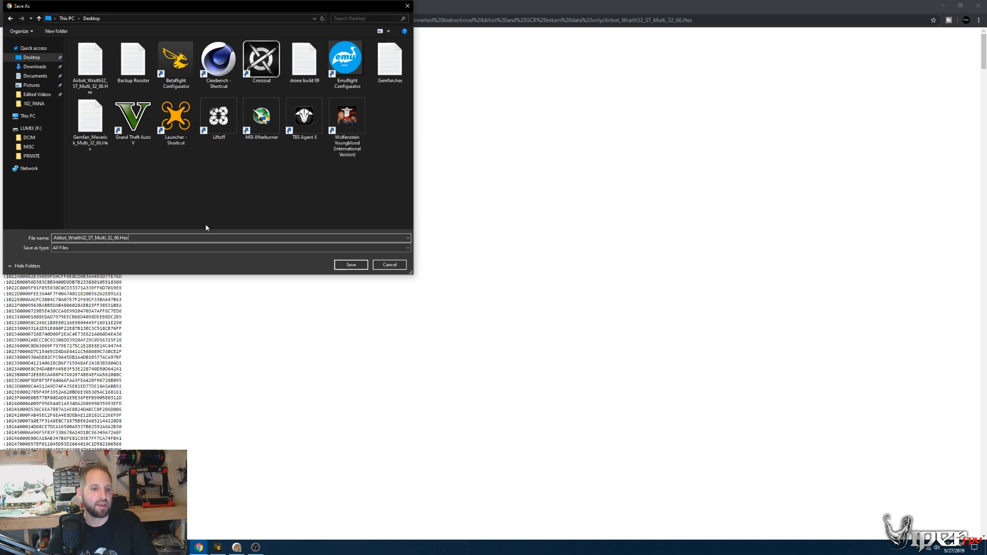
left_click(390, 265)
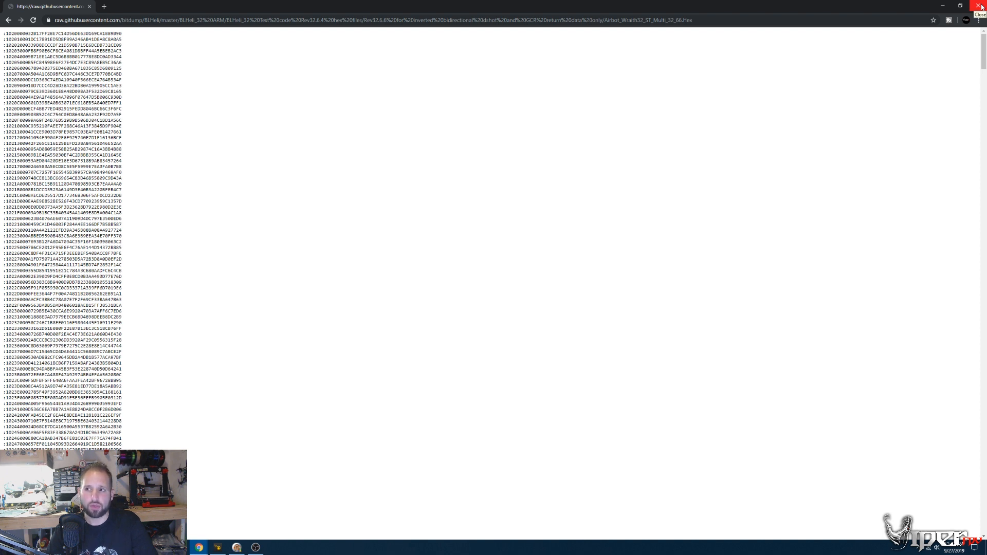
- Go back to the Rev32.6.6 hex file list and minimize the browser to return to BLHeliSuite32
left_click(9, 22)
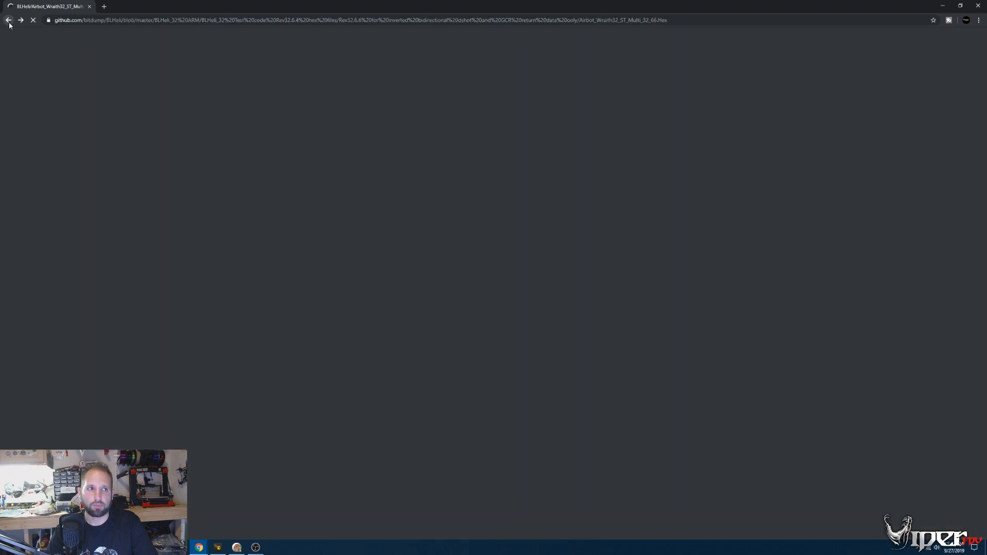
left_click(9, 22)
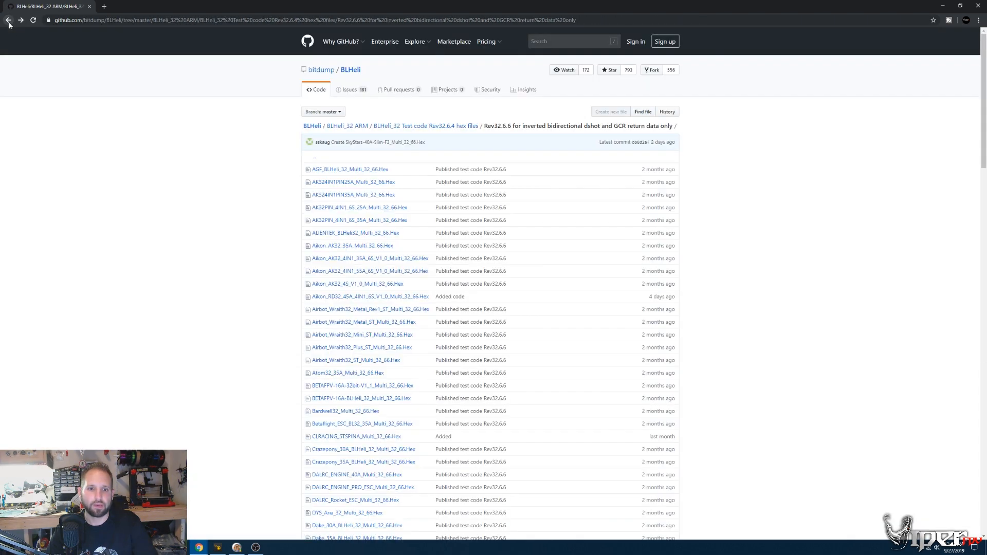
left_click(943, 6)
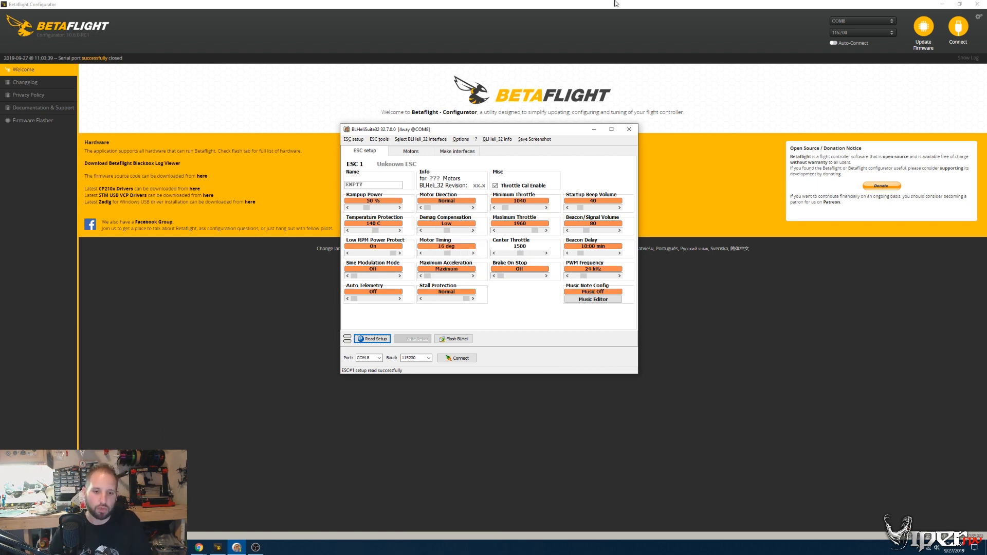
- Reconnect BLHeliSuite32 to the flight controller and read the setup of all four ESCs again
left_click(449, 357)
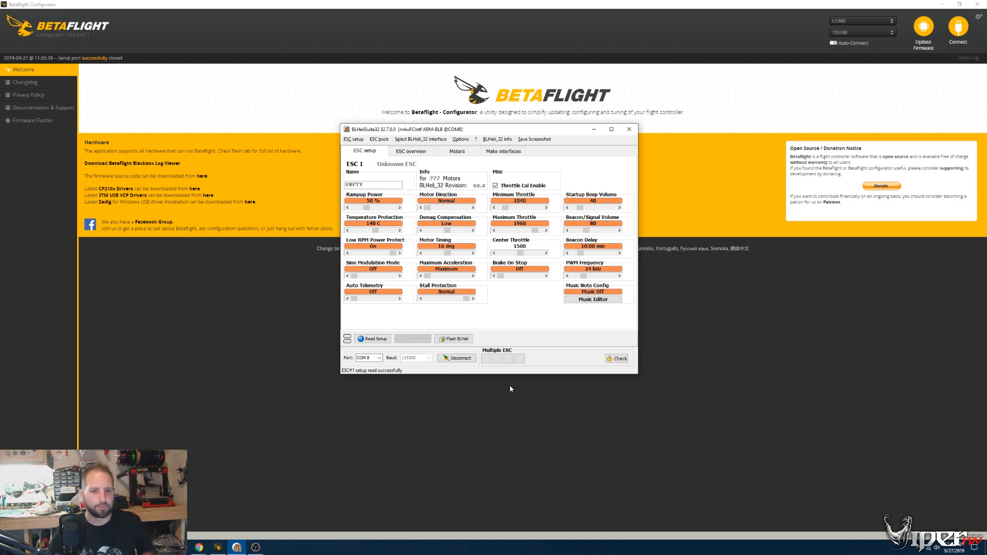
left_click(376, 340)
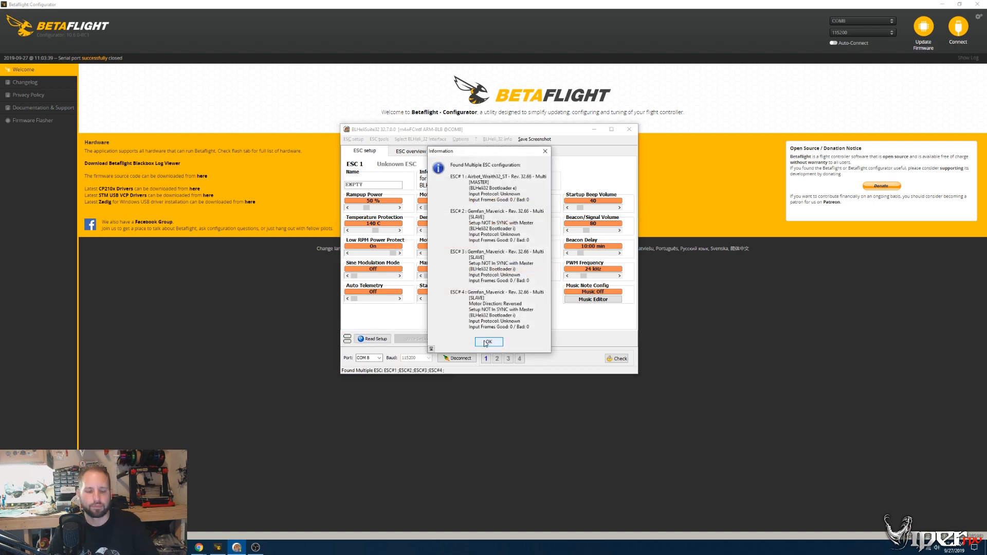
left_click(485, 342)
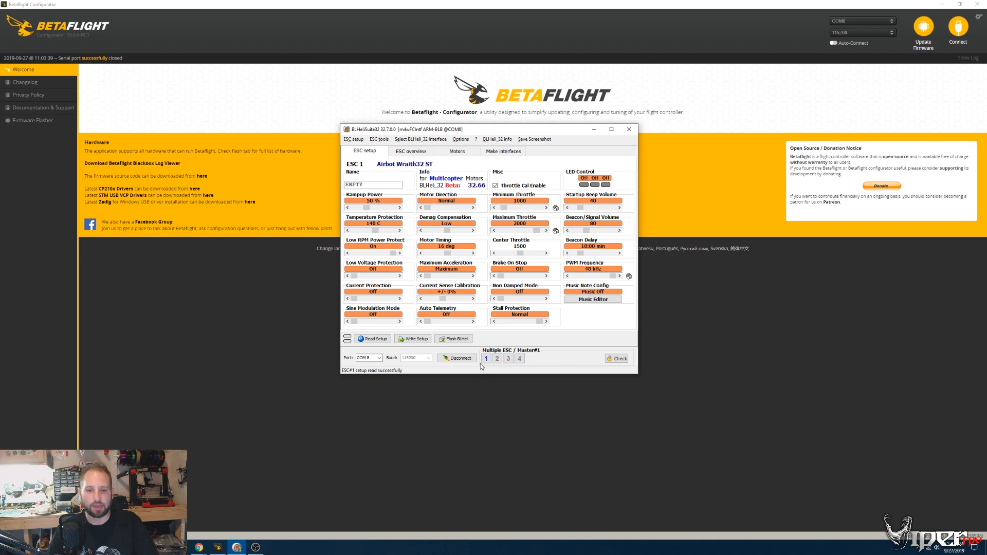
- Select only ESC 1 and flash it with the Airbot_Wraith32_ST_Multi_32_66.Hex.txt file from the Desktop
left_click(518, 360)
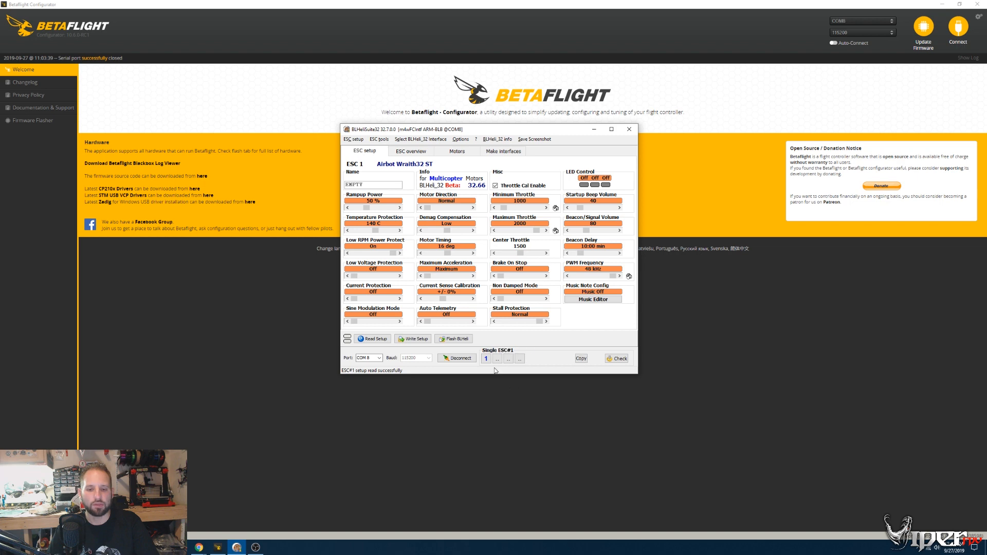
left_click(459, 339)
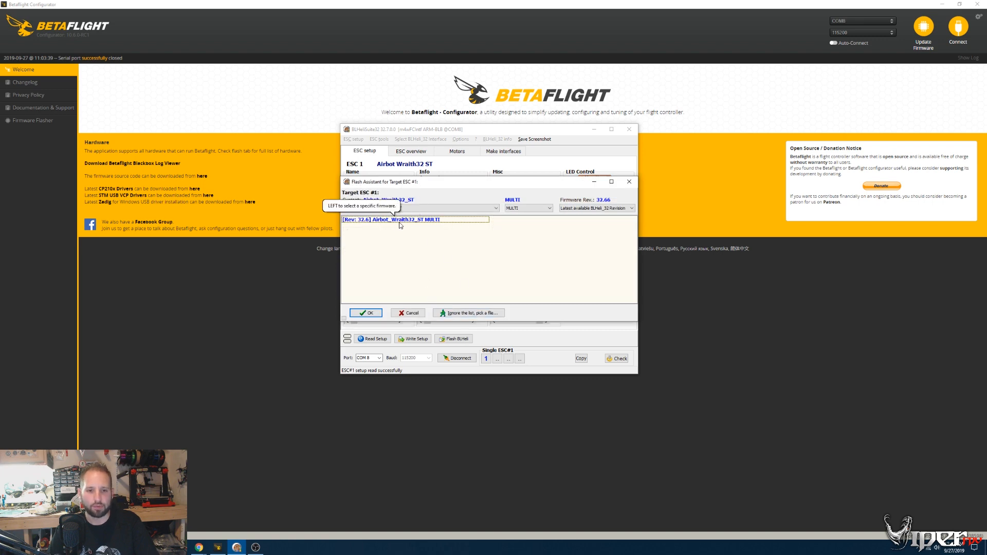
left_click(462, 313)
left_click(406, 191)
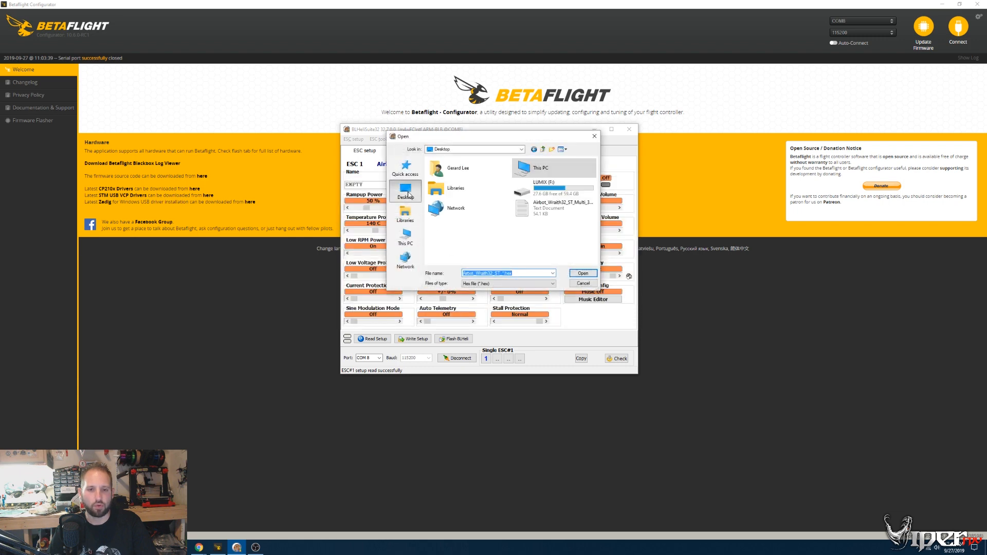
double_click(551, 208)
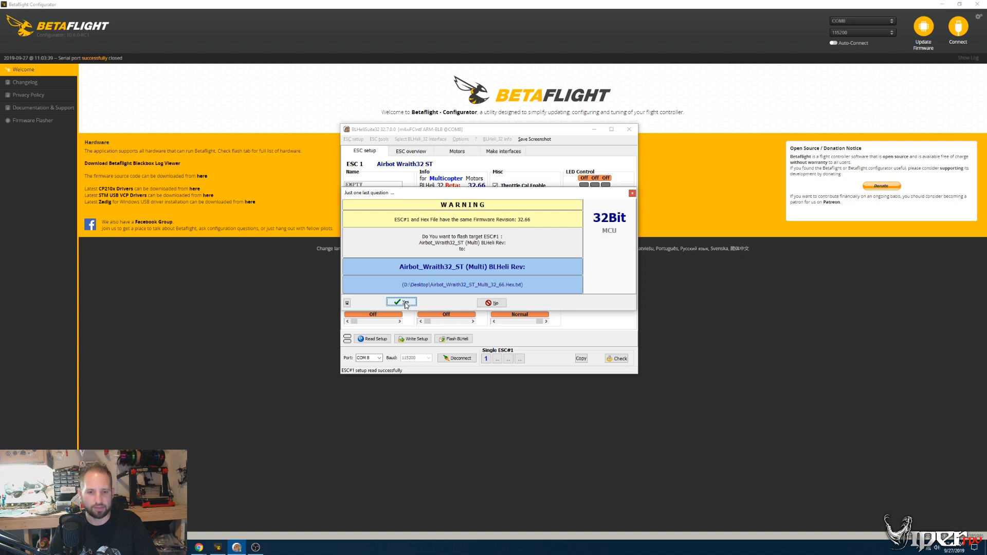
left_click(404, 303)
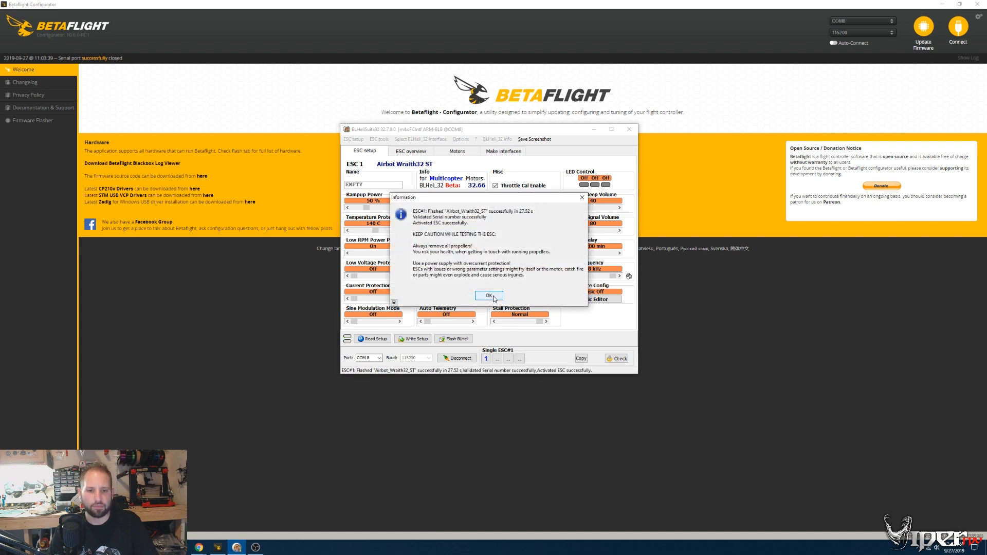
- Acknowledge the completed flash and write the current settings back to ESC 1
left_click(494, 297)
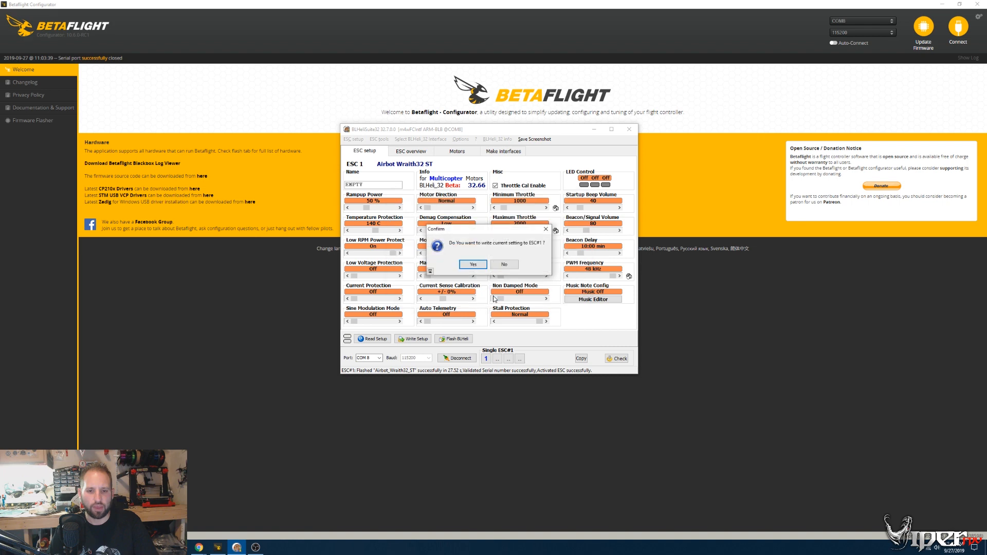
left_click(475, 265)
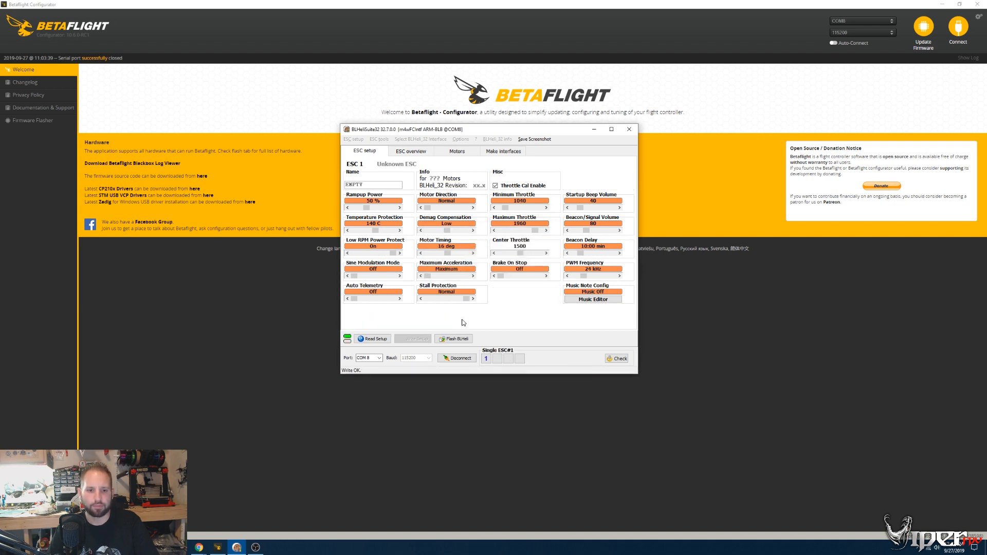
left_click(488, 340)
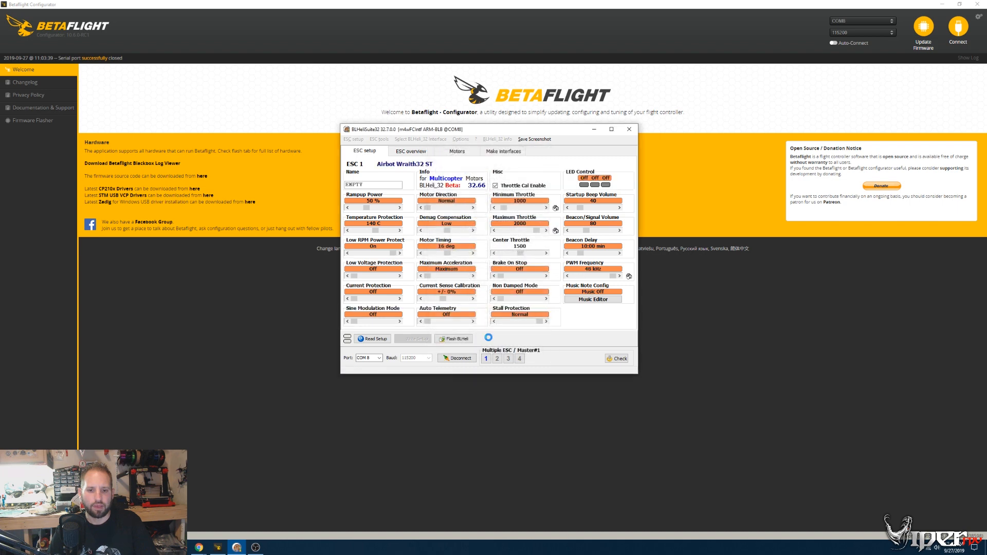
left_click(486, 360)
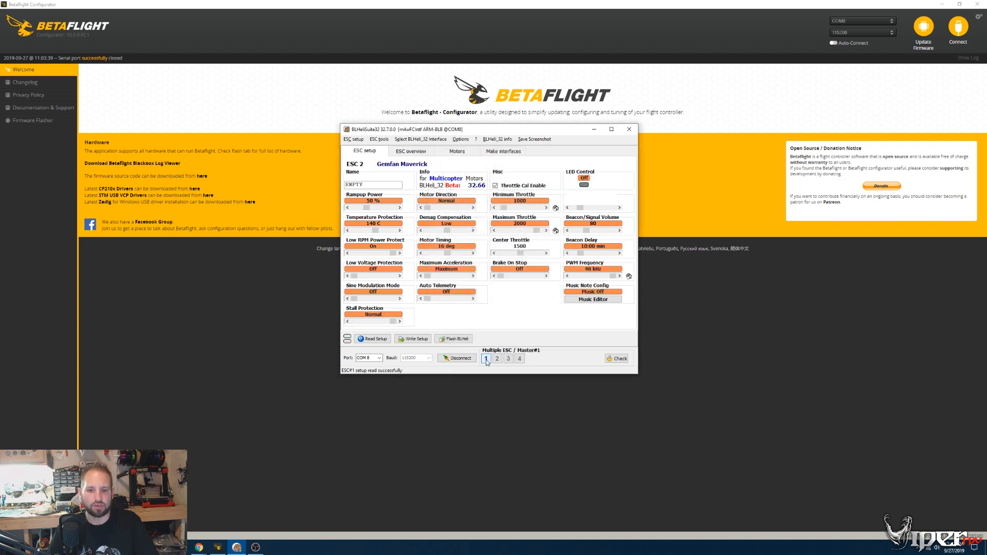
left_click(497, 358)
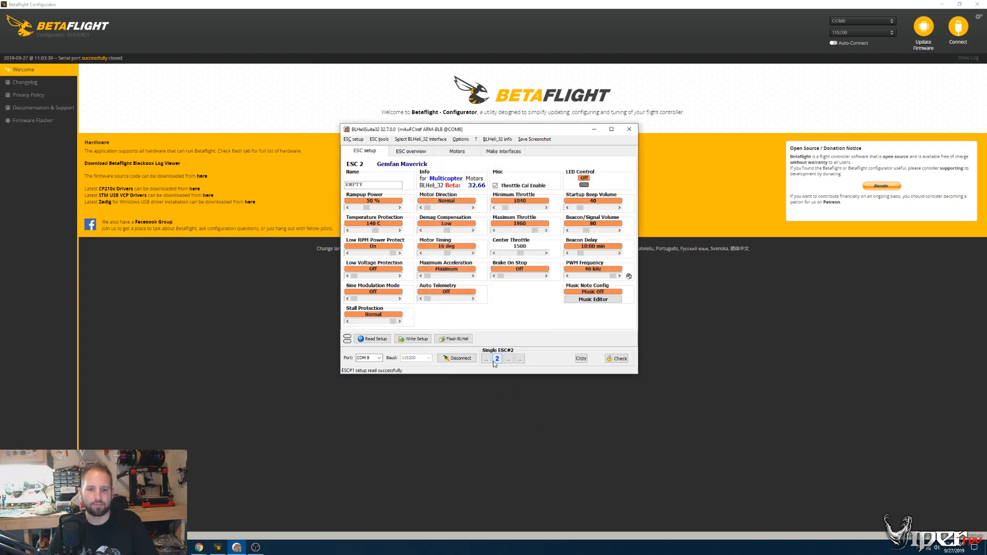
left_click(461, 342)
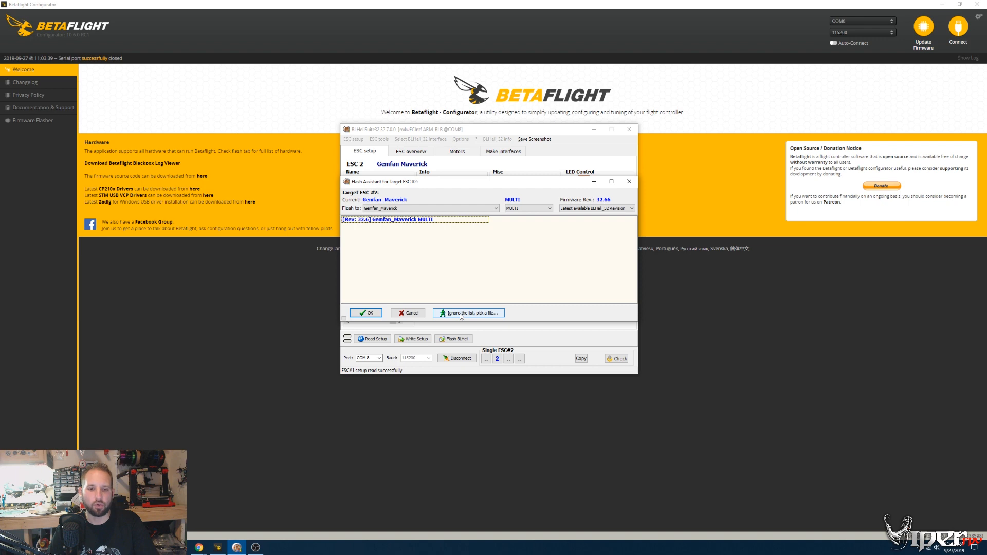
left_click(460, 314)
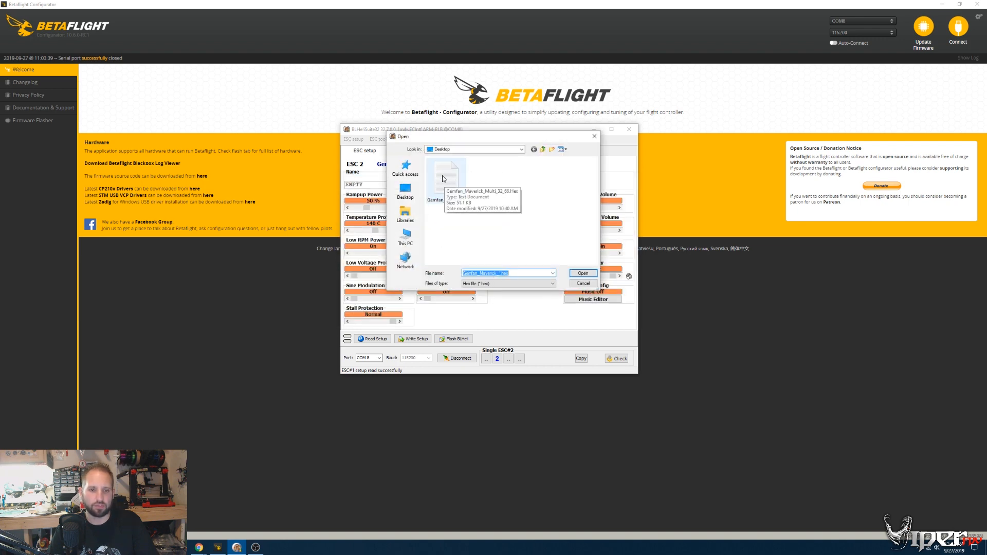
left_click(406, 192)
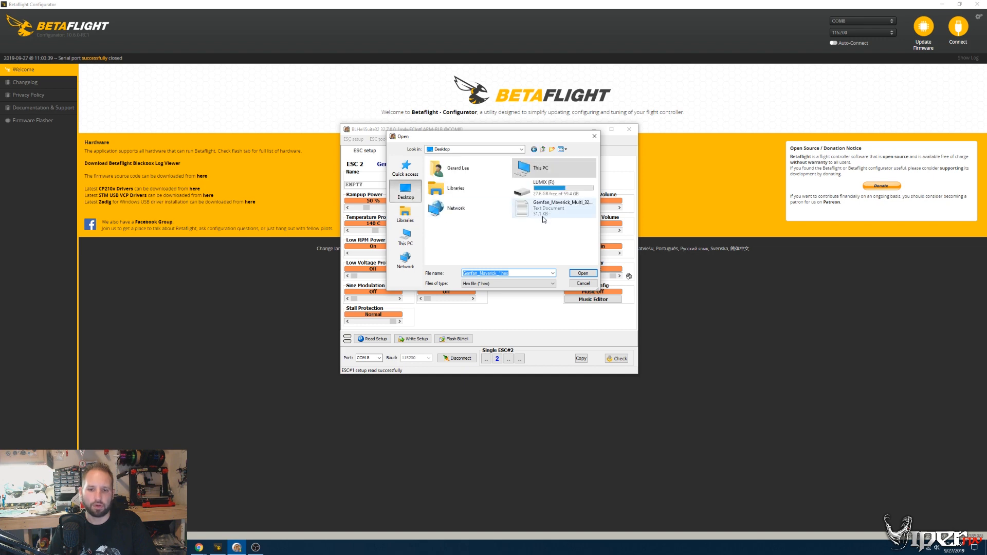
left_click(582, 284)
left_click(498, 359)
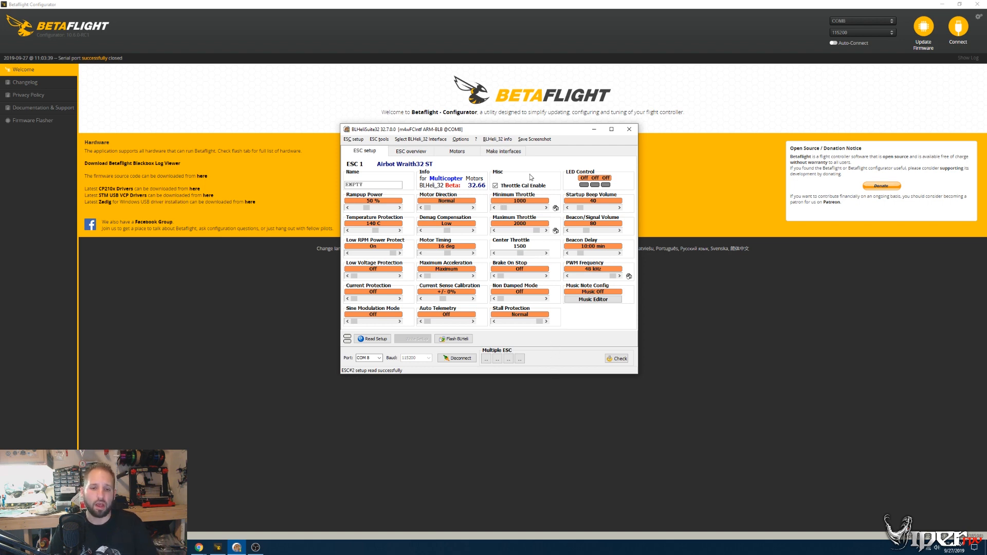
- Close BLHeliSuite32 and acknowledge the notice about restarting the ESCs after flashing
left_click(629, 130)
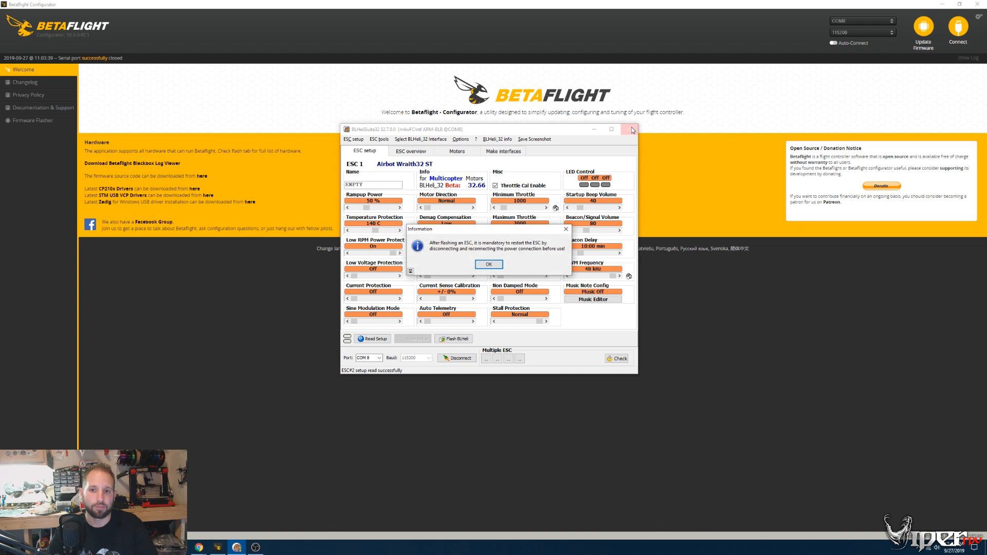
left_click(491, 265)
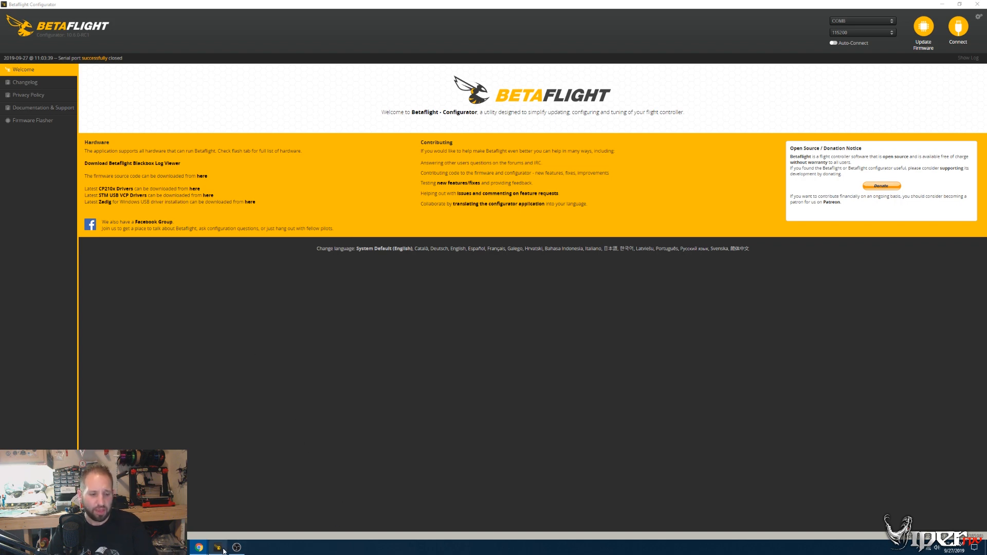
- Connect Betaflight Configurator to the flight controller, then save the configuration with DSHOT300 and bidirectional DShot enabled and reboot
left_click(960, 26)
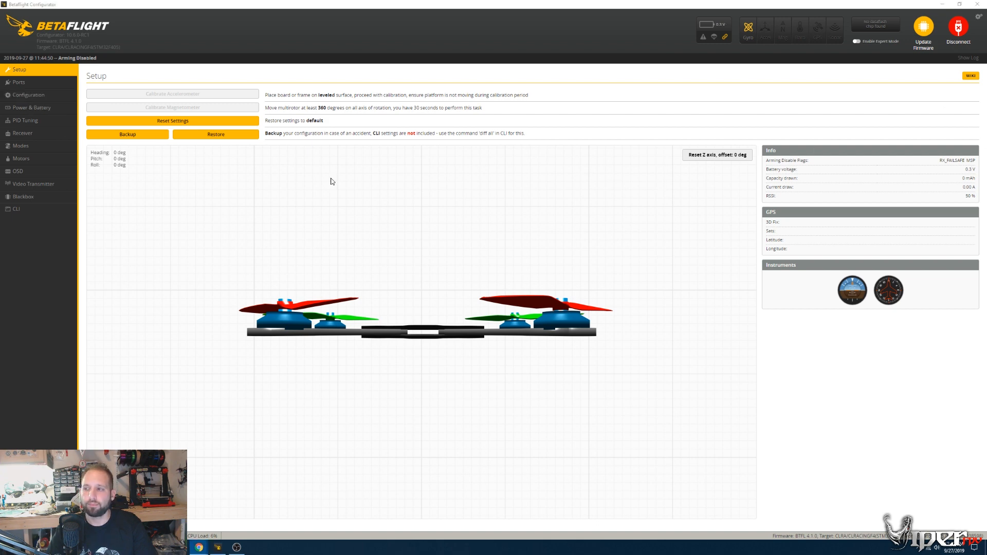
left_click(31, 96)
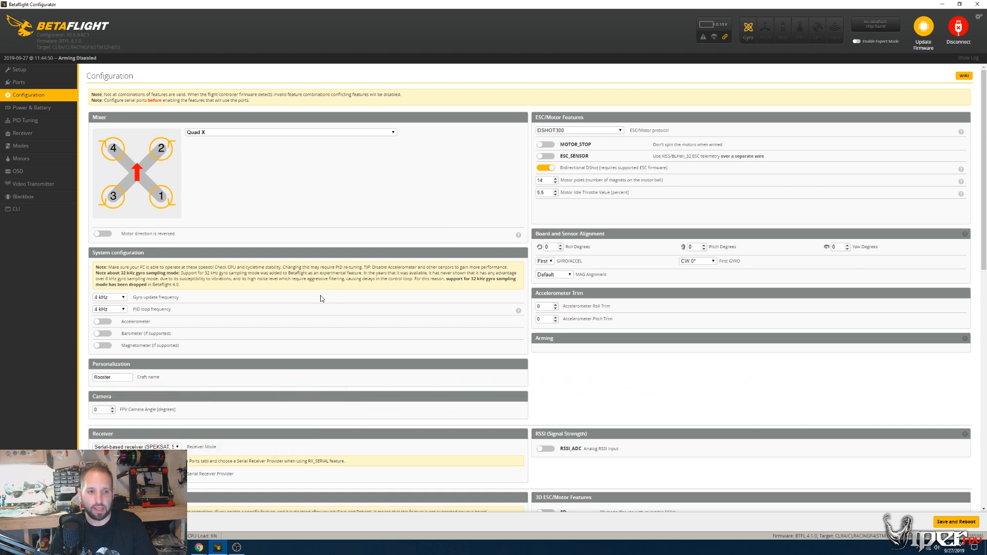
left_click(954, 526)
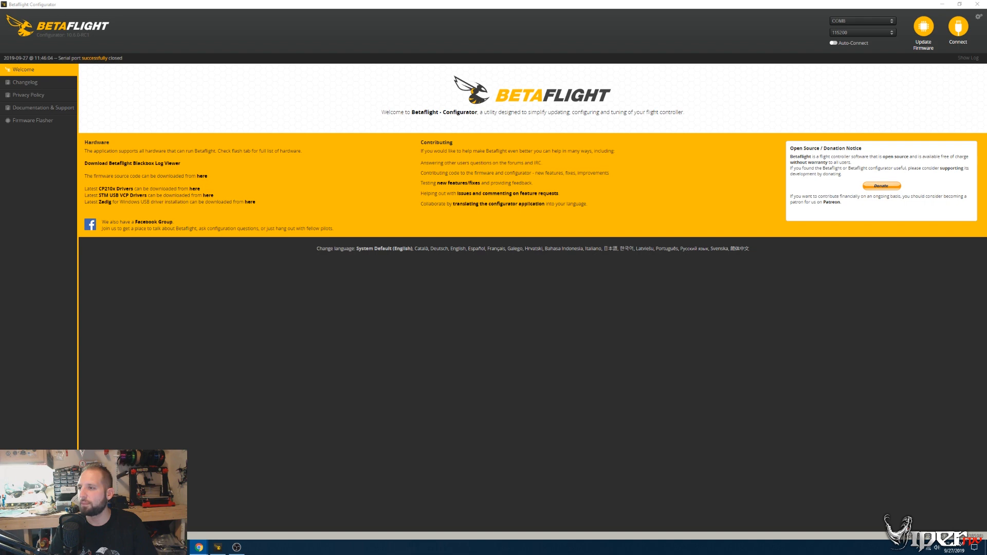
- Reconnect to the flight controller and set gyro_sync_denom to 2 and pid_process_denom to 1 in the CLI
left_click(958, 26)
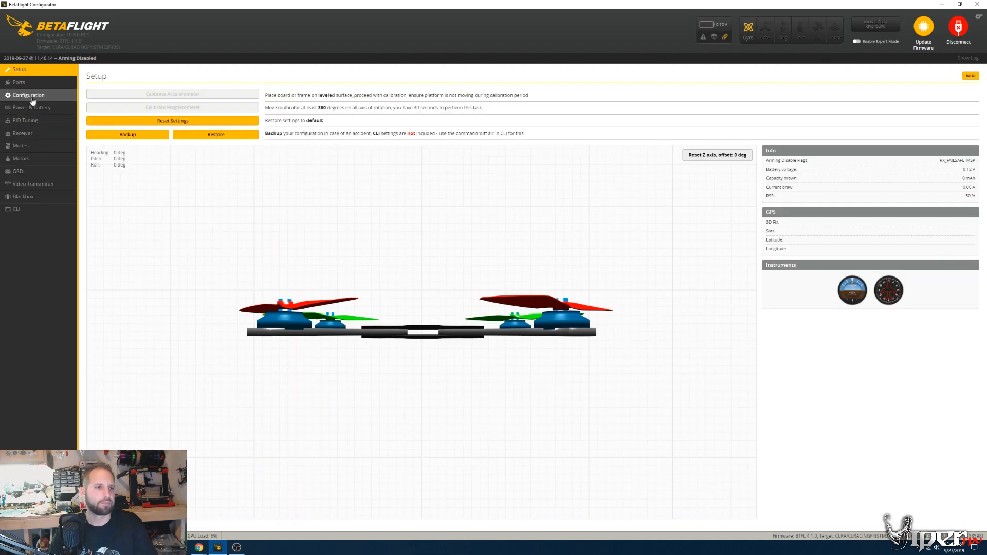
left_click(31, 211)
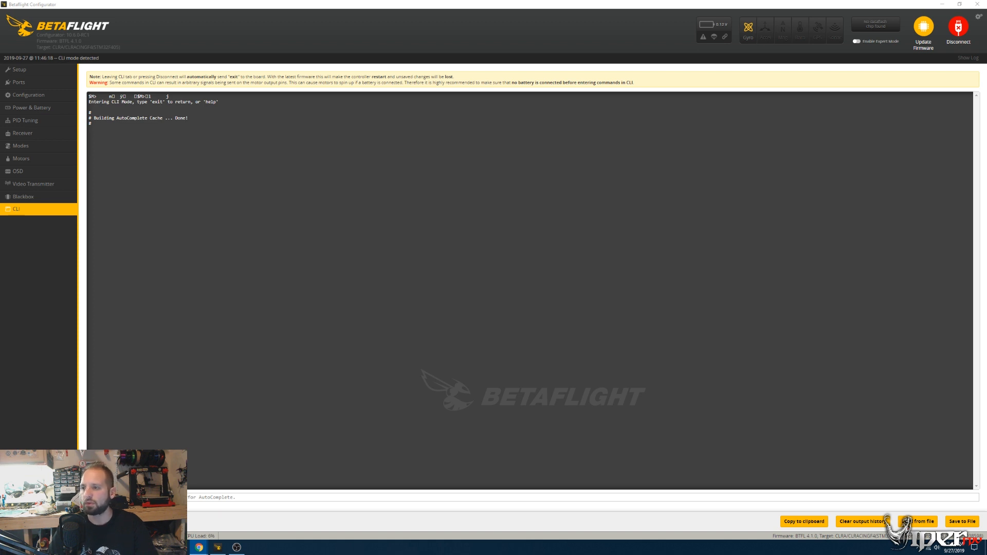
left_click(224, 498)
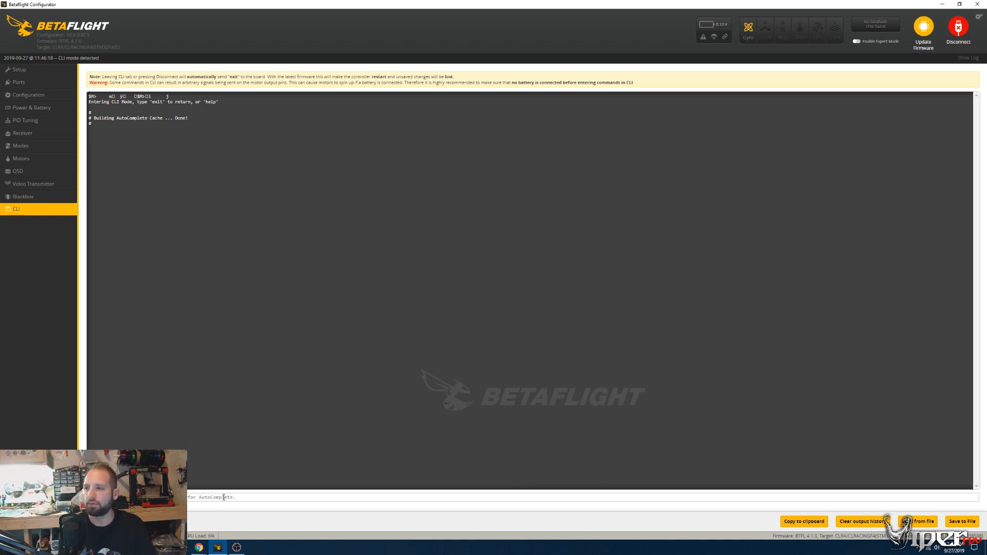
key("ctrl+v")
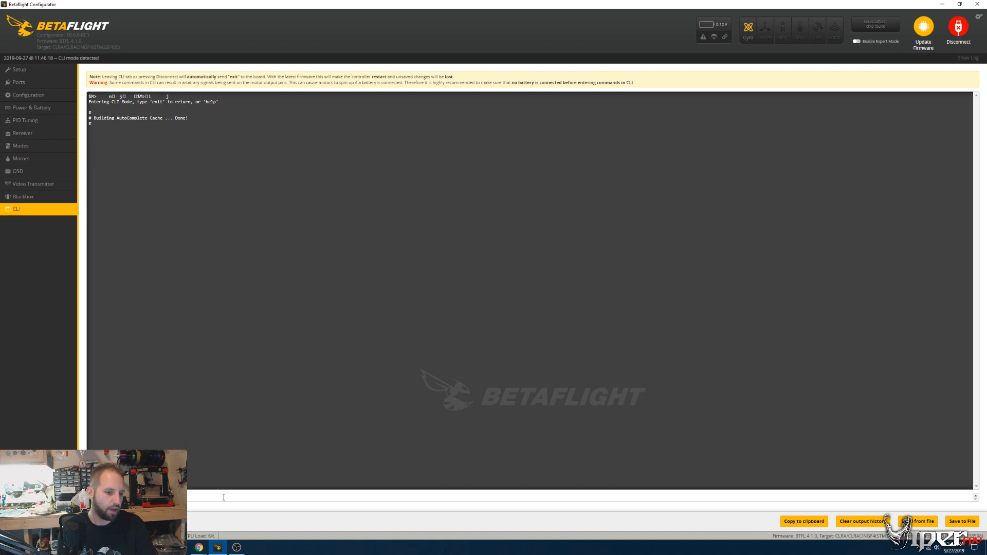
key("Return")
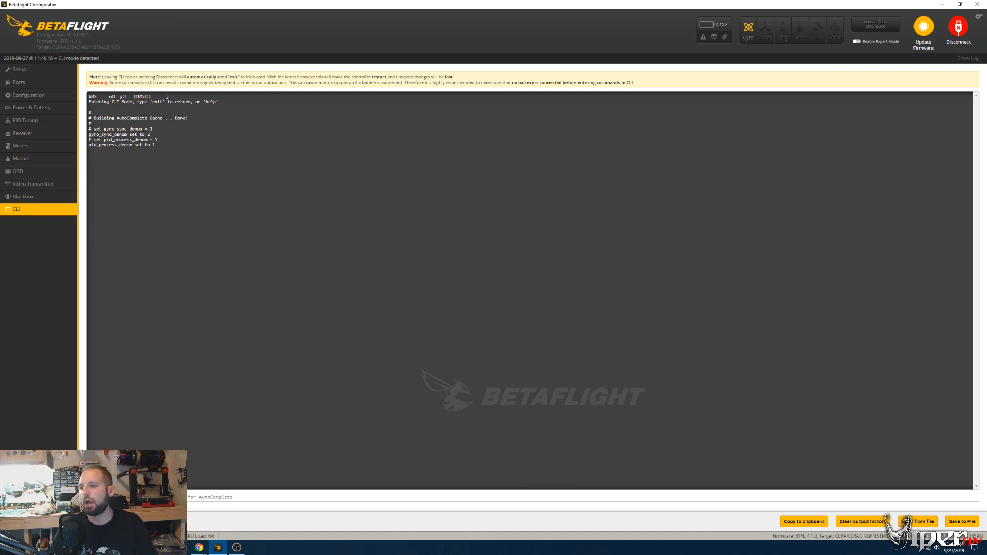
- Copy the debug_mode line from BITBANG.cf on GitHub into the Betaflight CLI and apply it as DUAL_GYRO_SCALED
key("alt+Tab")
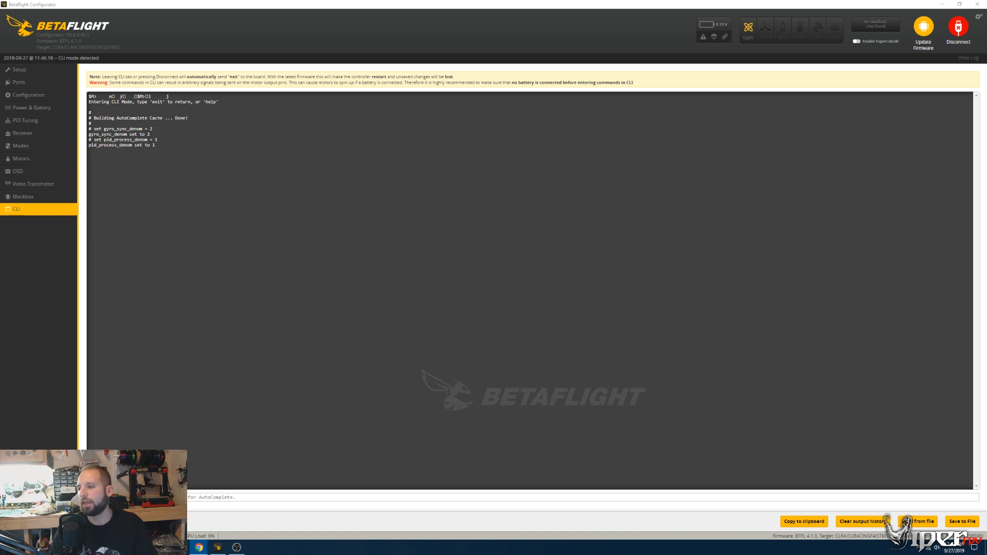
left_click_drag(986, 110, 673, 91)
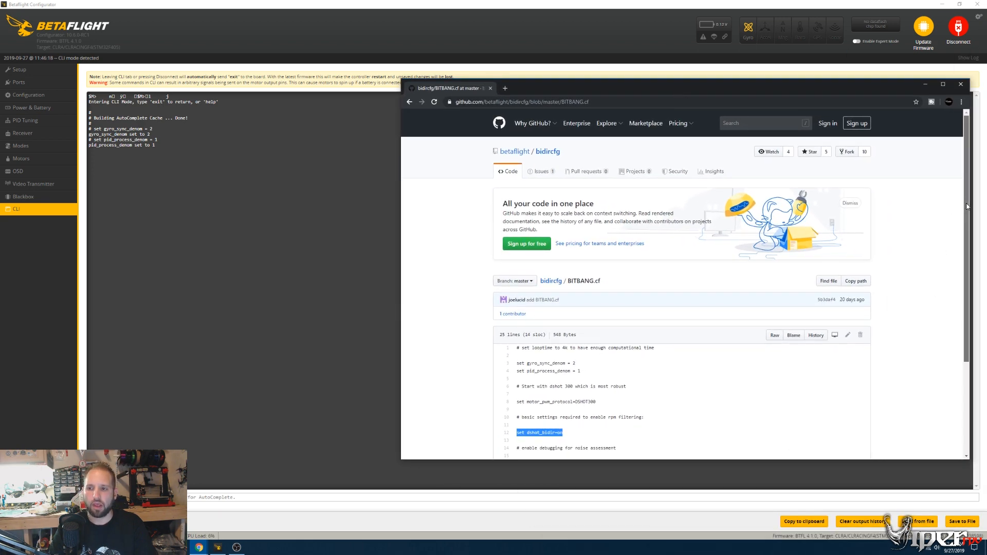
scroll(951, 277, "down", 2)
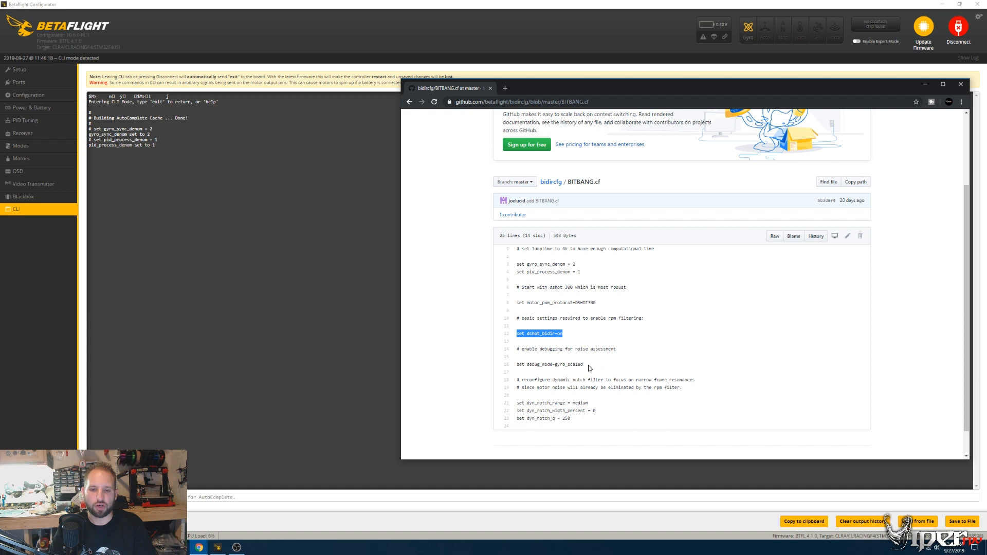
left_click_drag(590, 368, 516, 371)
key("ctrl+c")
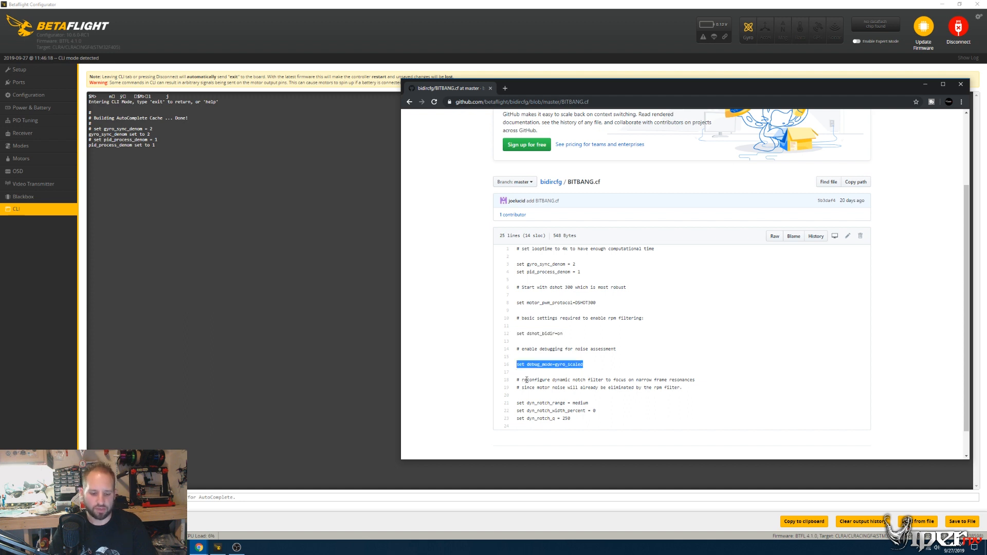
left_click(297, 497)
key("ctrl+v")
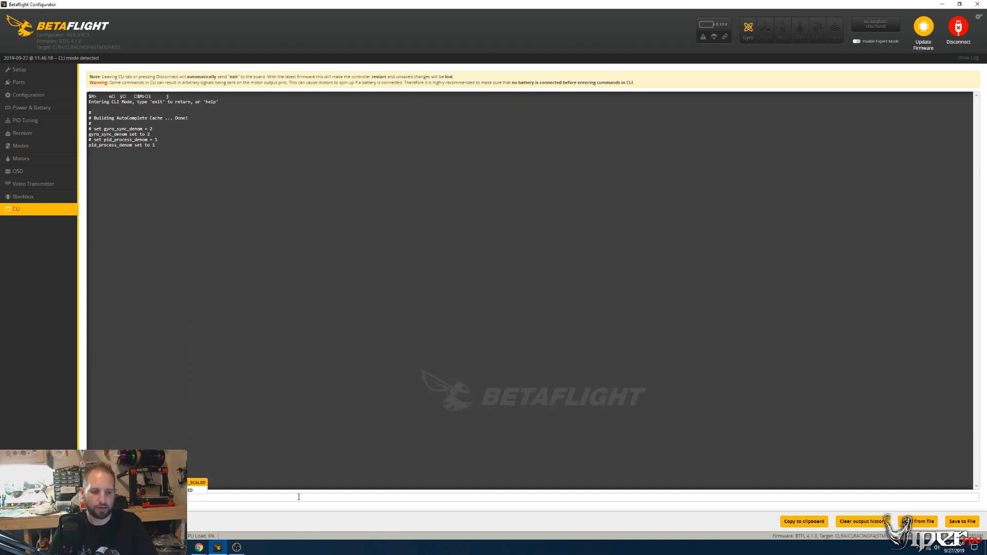
key("Return")
- Copy the dynamic notch lines from BITBANG.cf into the CLI: dyn_notch_range medium, dyn_notch_width_percent 0 and dyn_notch_q 250
key("alt+Tab")
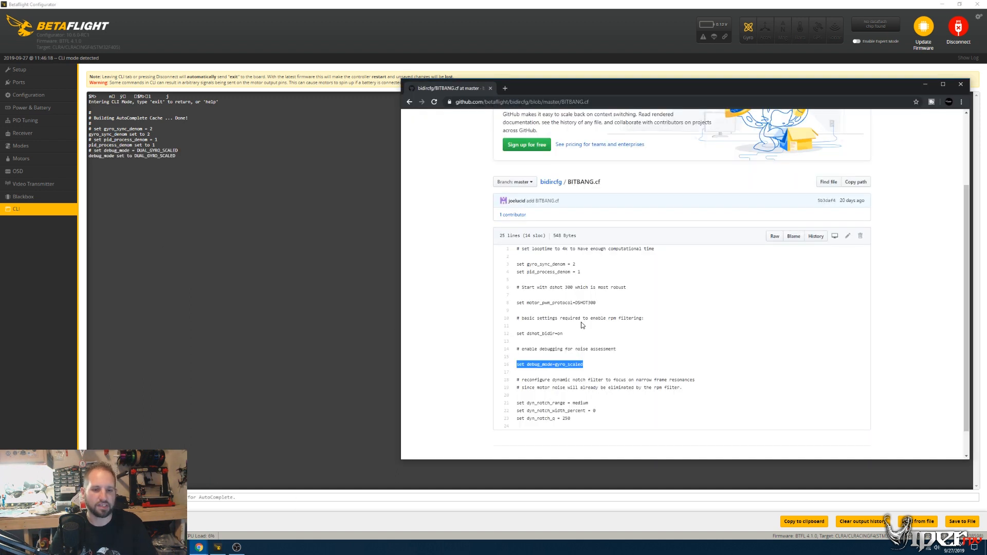
left_click_drag(571, 420, 519, 405)
key("ctrl+c")
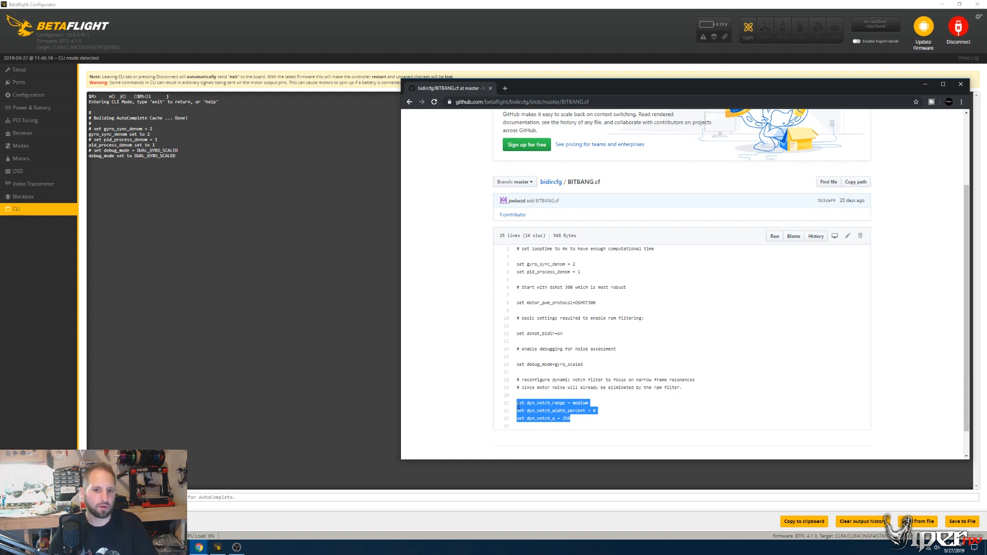
left_click(281, 495)
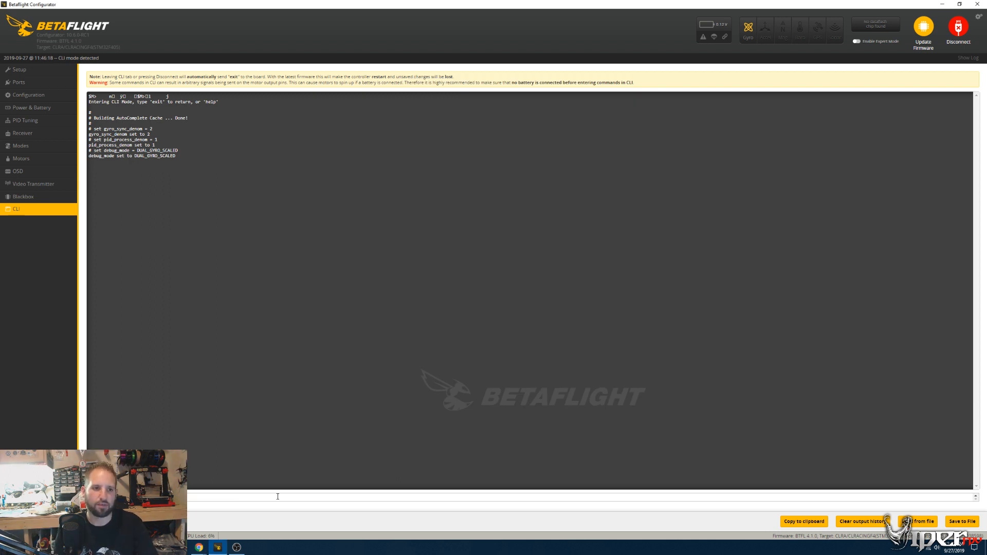
key("ctrl+v")
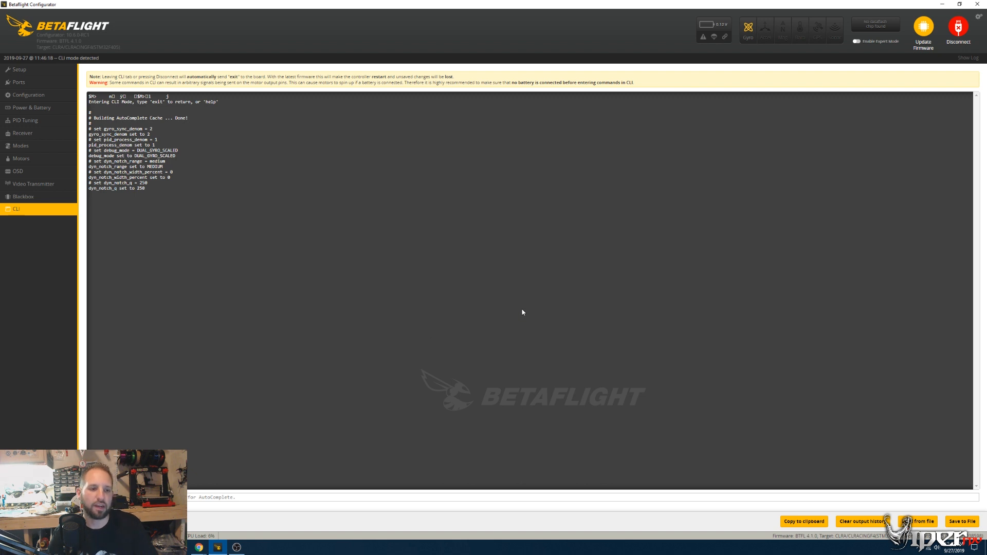
- Return from the BITBANG.cf page to the Betaflight CLI and store the settings with the save command
key("alt+Tab")
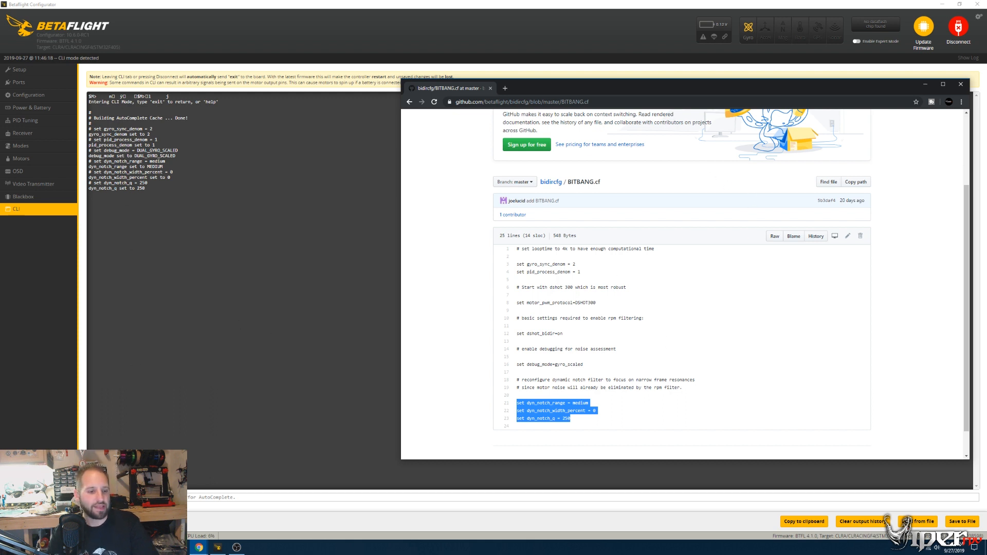
left_click(122, 207)
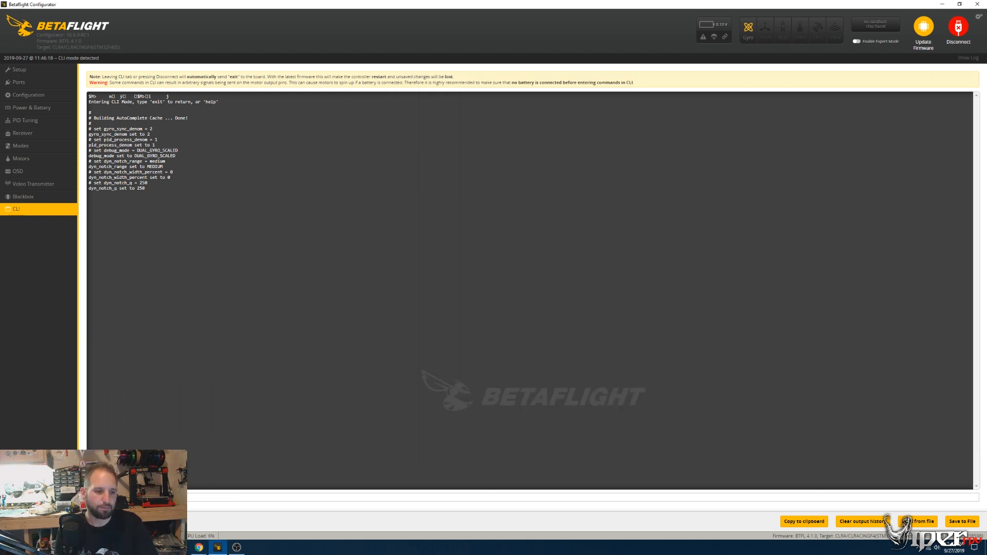
type("save")
key("Return")
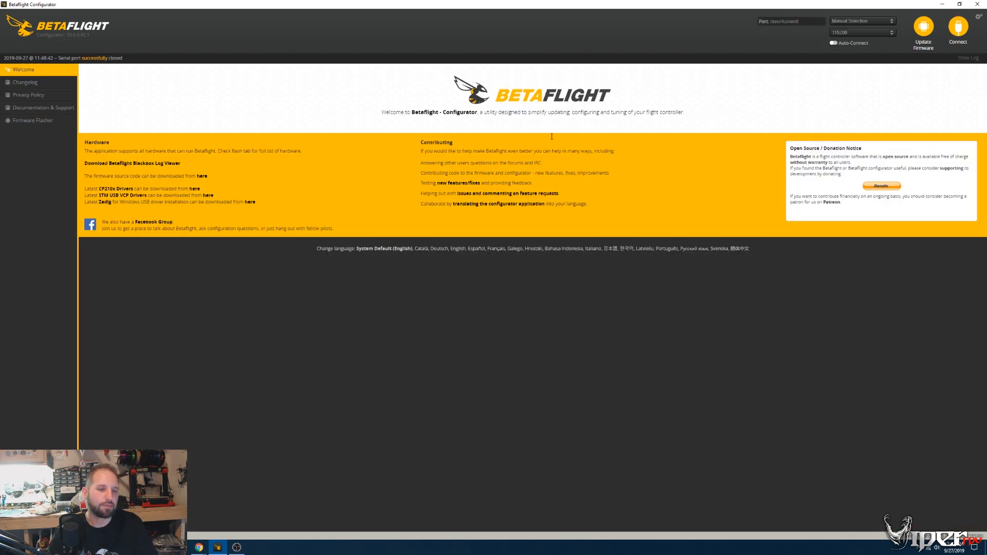
- Reconnect to the flight controller, check bidirectional DShot telemetry in the CLI with dshot_telemetry_info, and disconnect
left_click(958, 29)
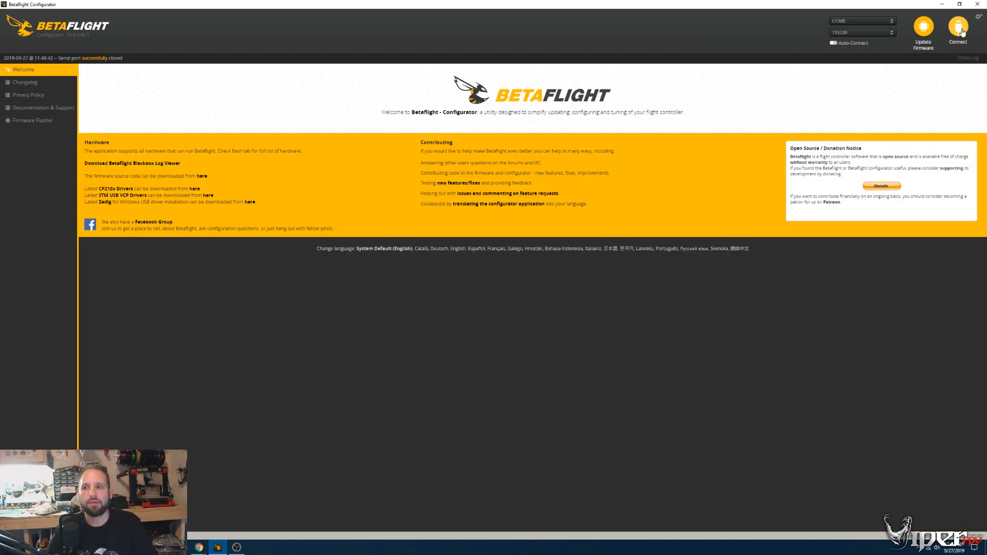
key("alt+Tab")
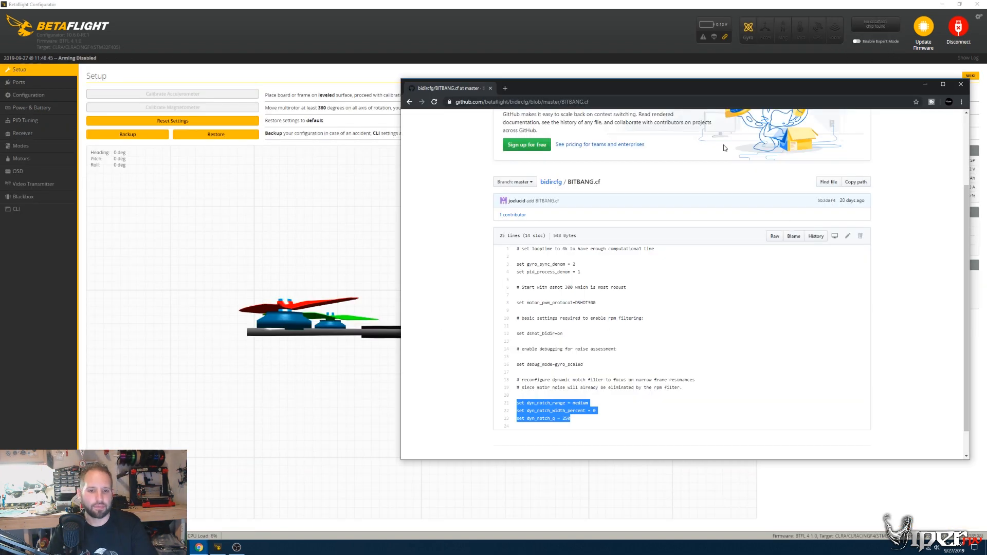
key("alt+Tab")
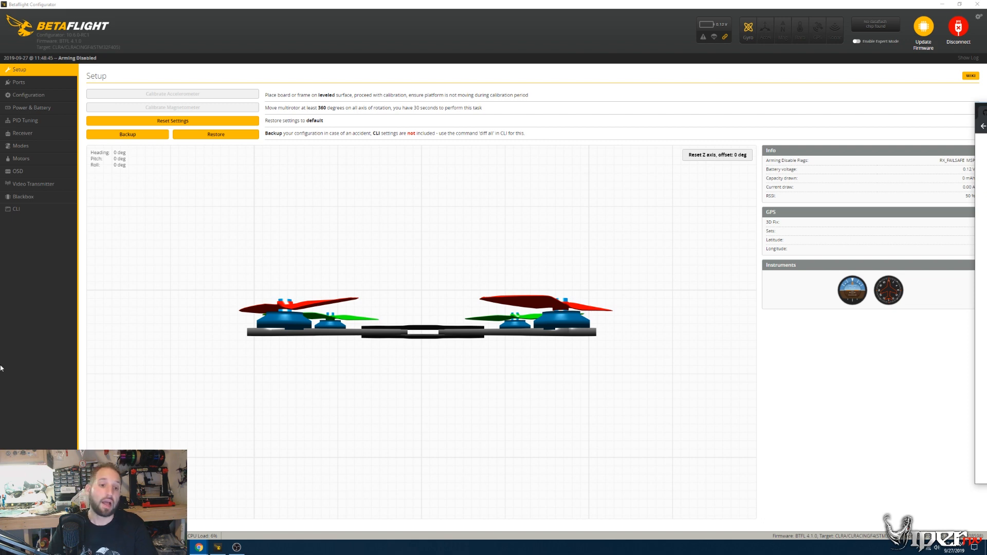
left_click(38, 212)
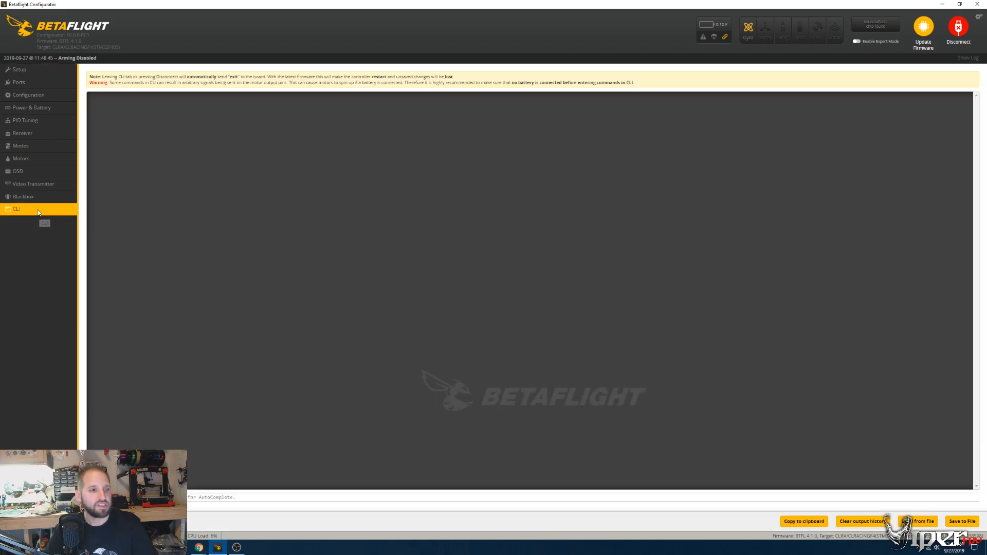
left_click(223, 499)
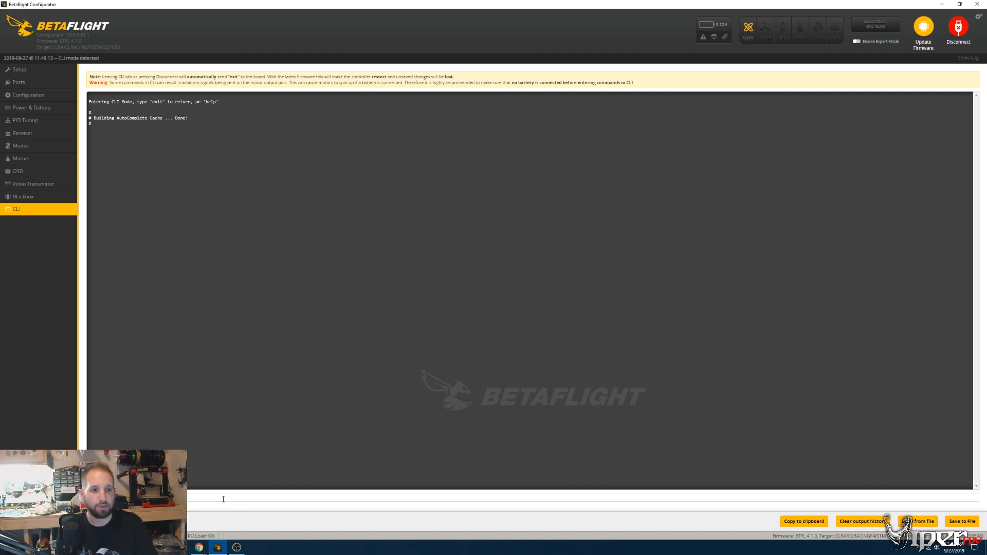
type("dshot_telemetry_info")
key("Return")
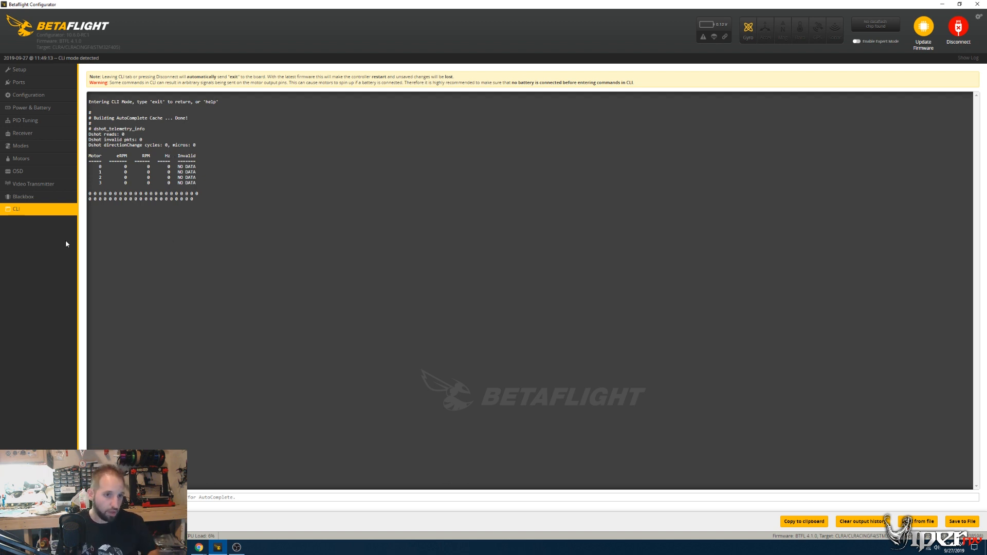
left_click(959, 34)
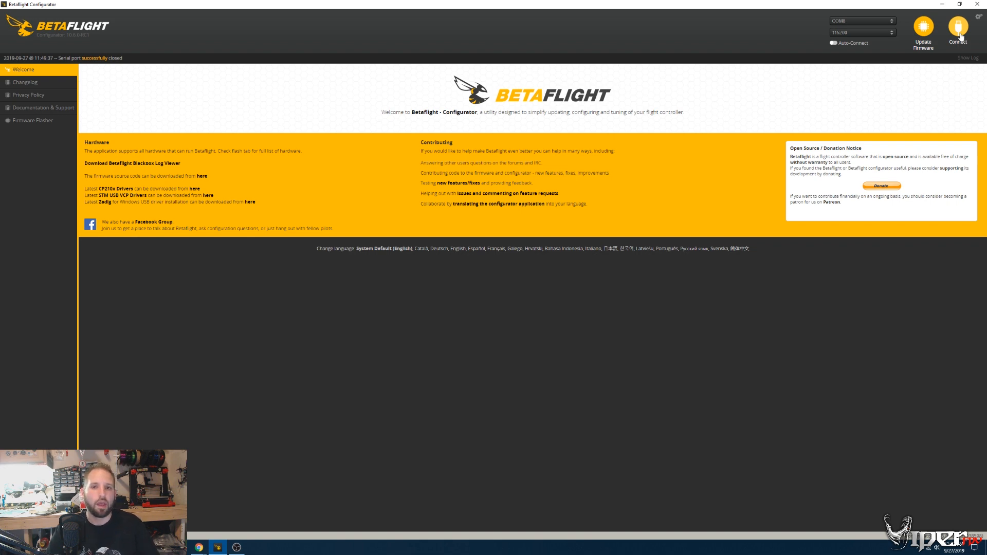
- Reconnect to the flight controller, enable motor test mode, and spin all four motors together at about 1040 with the master control
left_click(959, 35)
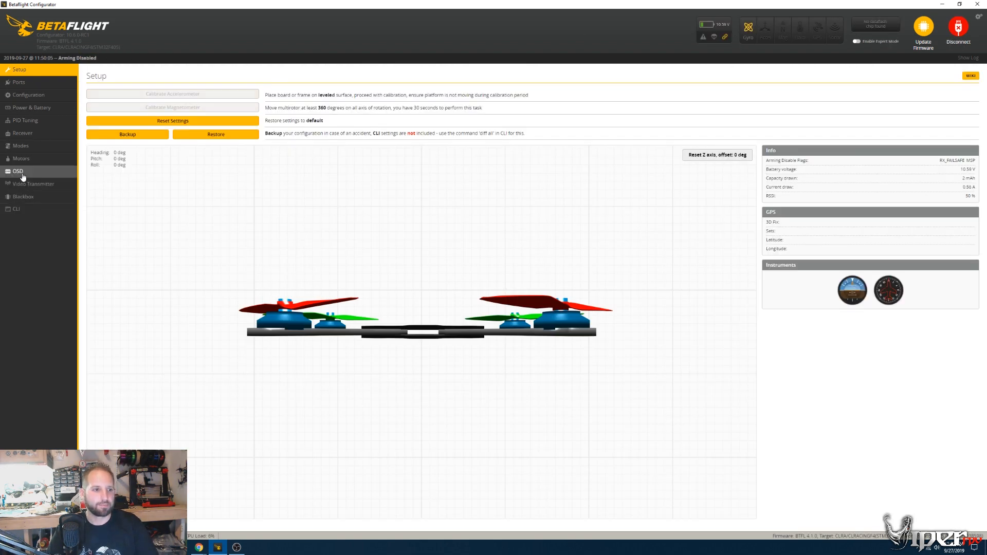
left_click(21, 159)
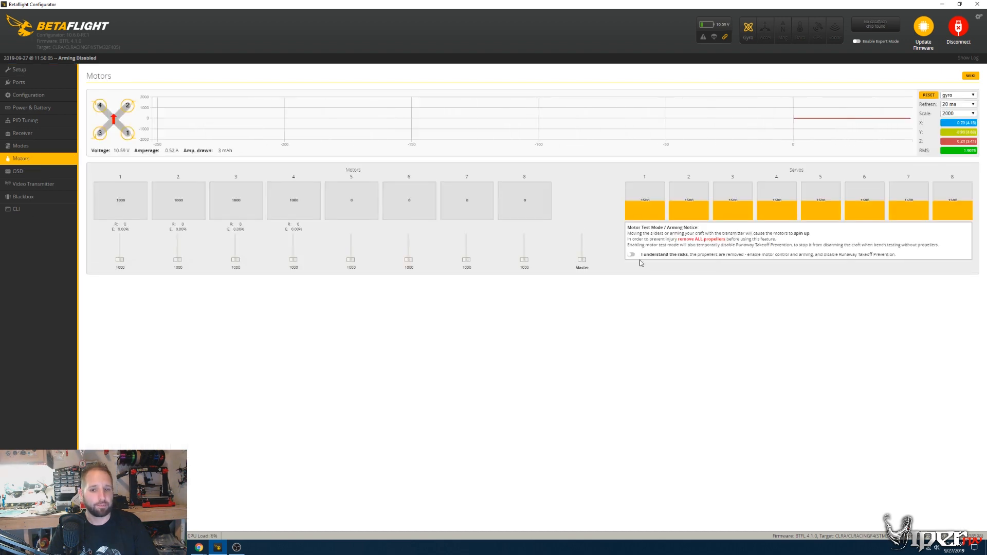
left_click(632, 256)
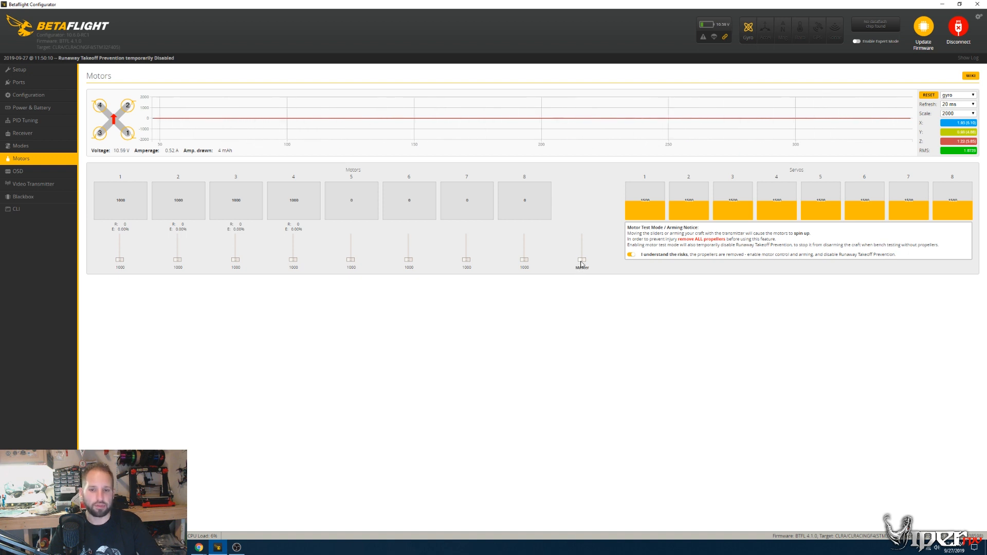
left_click_drag(582, 261, 582, 260)
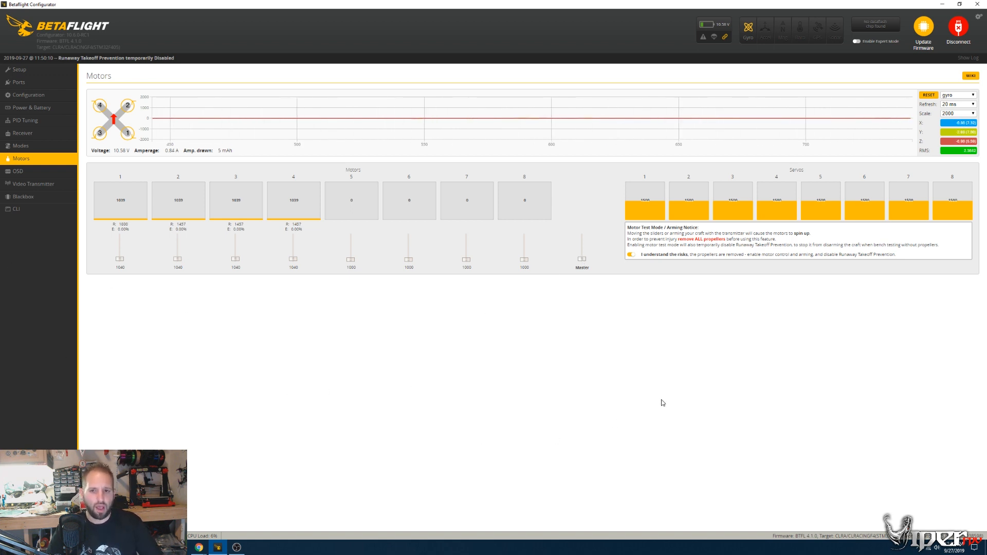
- Check the spinning motors' RPM telemetry in the CLI with dshot_telemetry_info, and disconnect from the flight controller
left_click(21, 210)
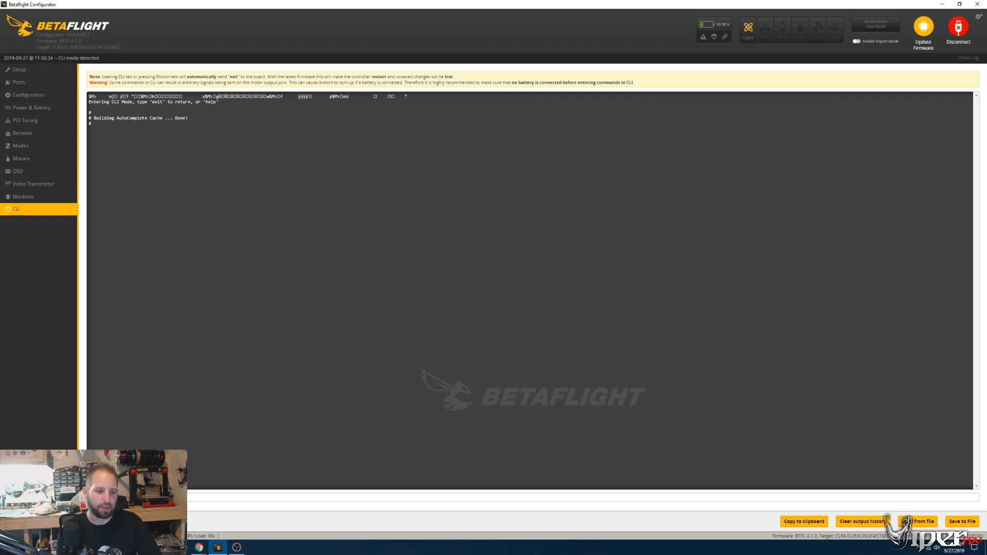
type("dshot_telemetry_info")
key("Return")
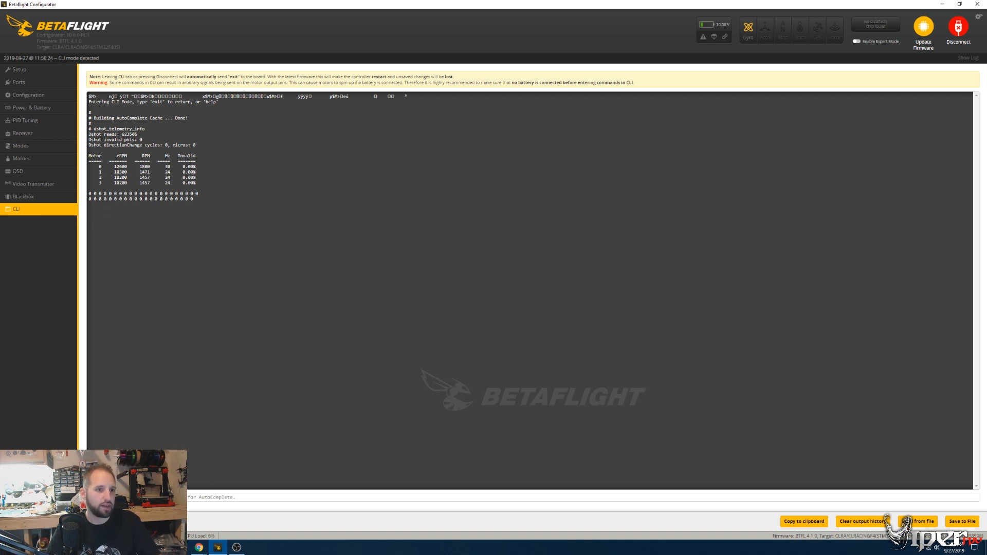
left_click(959, 31)
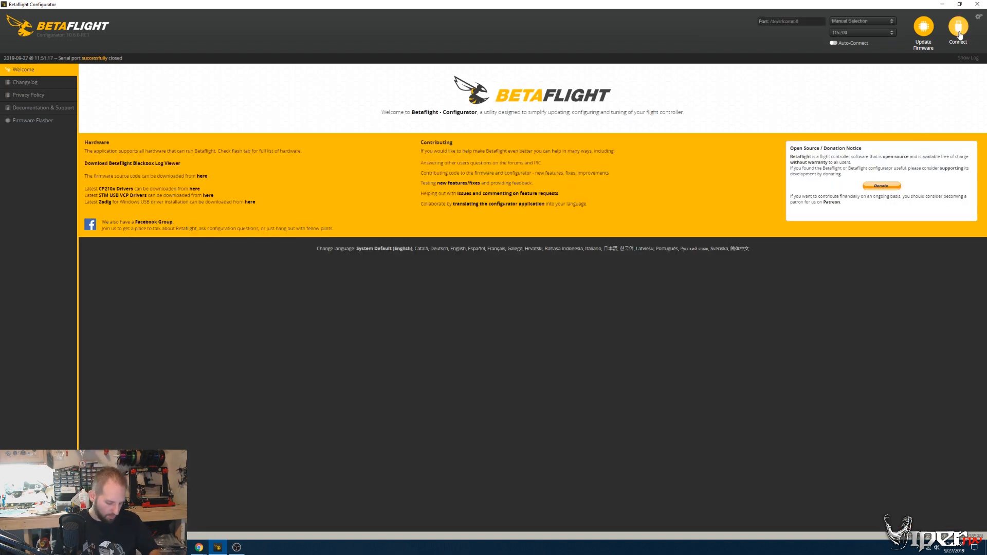